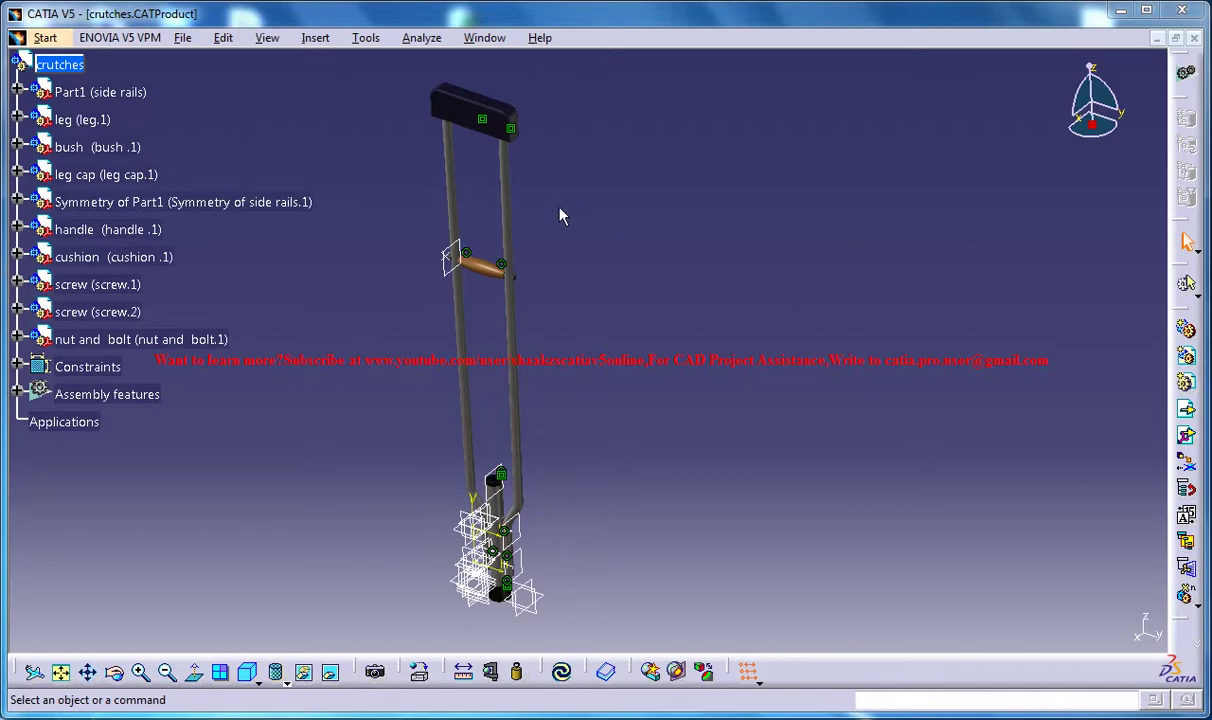
Pan the crutches view and open the Window menu's list of open documents.
{"action": "middle_click_drag", "start_coordinate": [560, 215], "coordinate": [618, 268]}
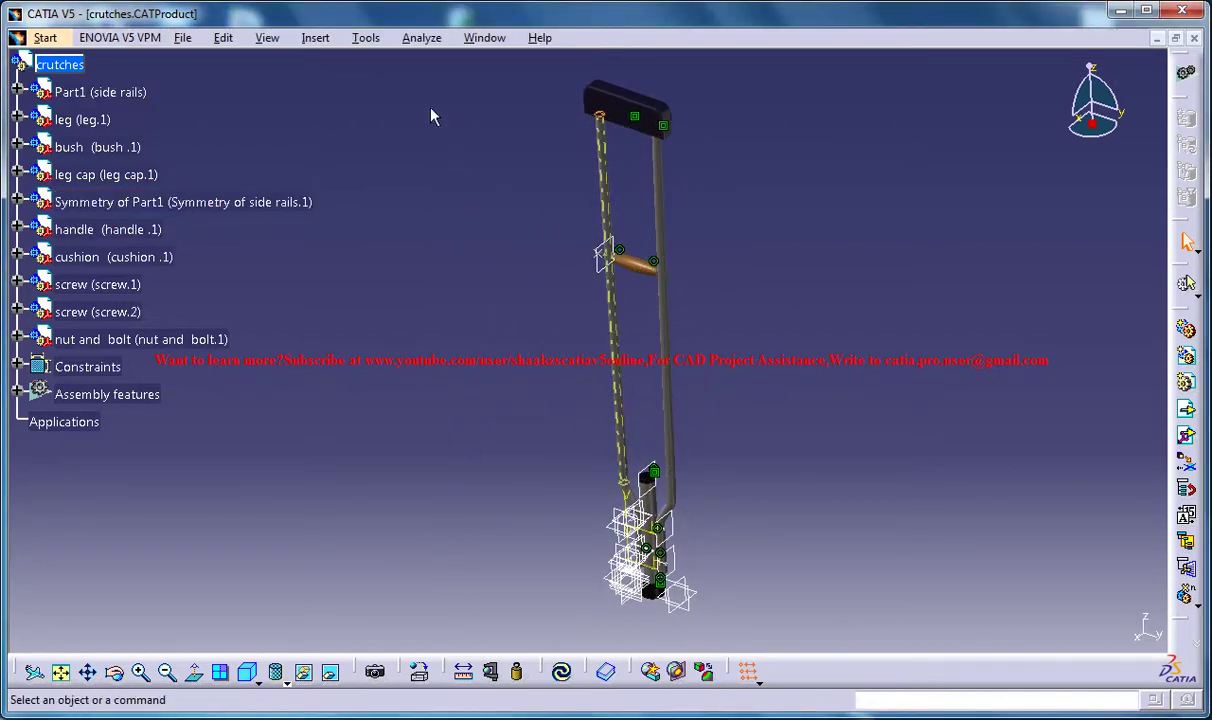
{"action": "left_click", "coordinate": [421, 37]}
Switch to Walking Crutches Study.CATProduct and zoom out to show the whole assembly.
{"action": "left_click", "coordinate": [530, 184]}
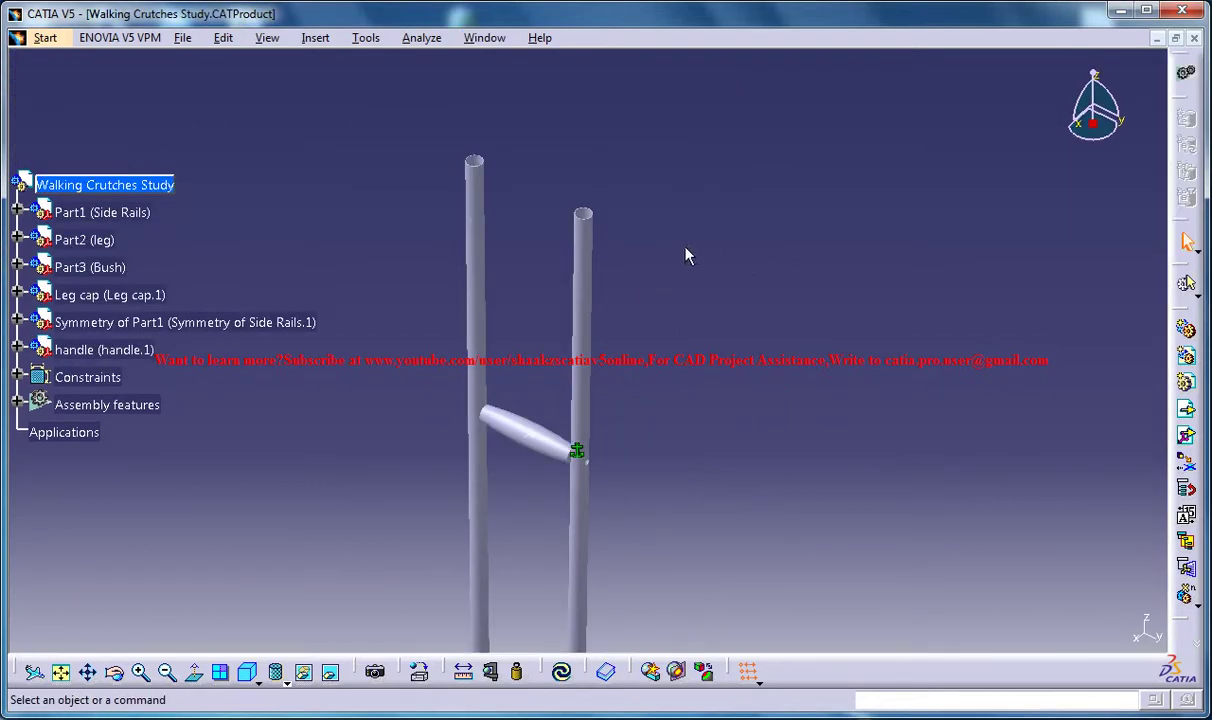
{"action": "middle_click_drag", "start_coordinate": [627, 333], "coordinate": [591, 235]}
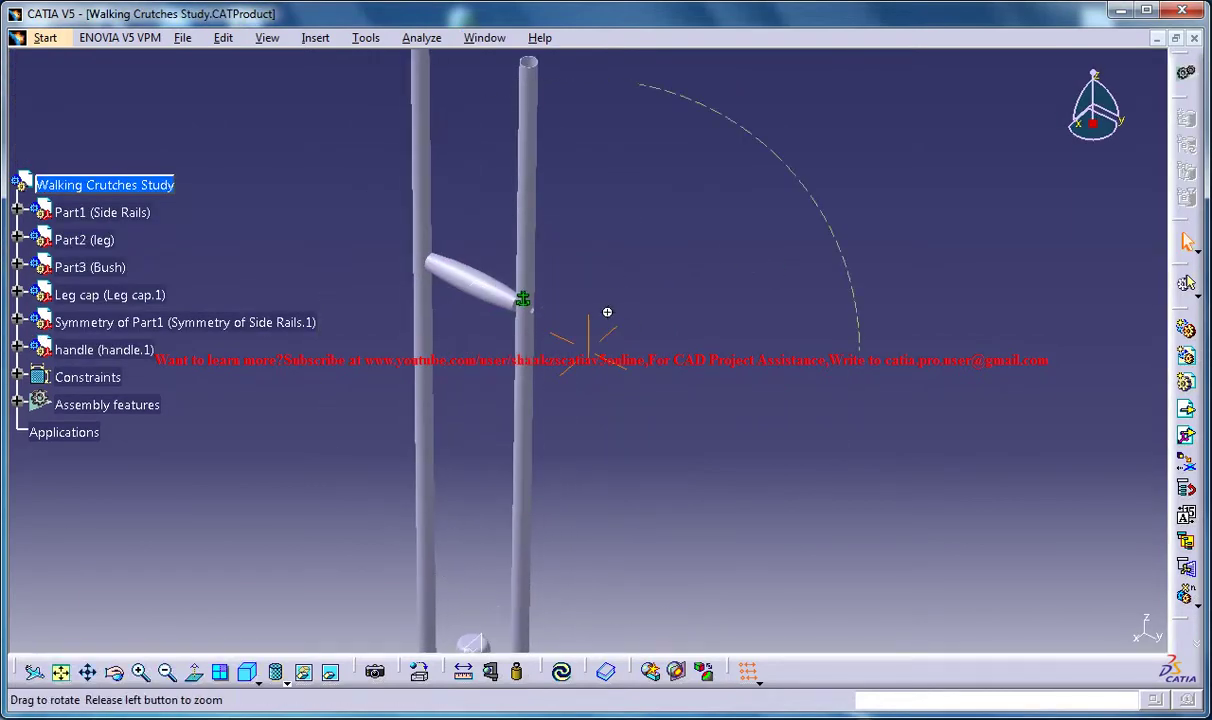
{"action": "middle_click_drag", "start_coordinate": [607, 312], "coordinate": [400, 257]}
Insert a new part under the Walking Crutches Study root.
{"action": "left_click", "coordinate": [315, 37]}
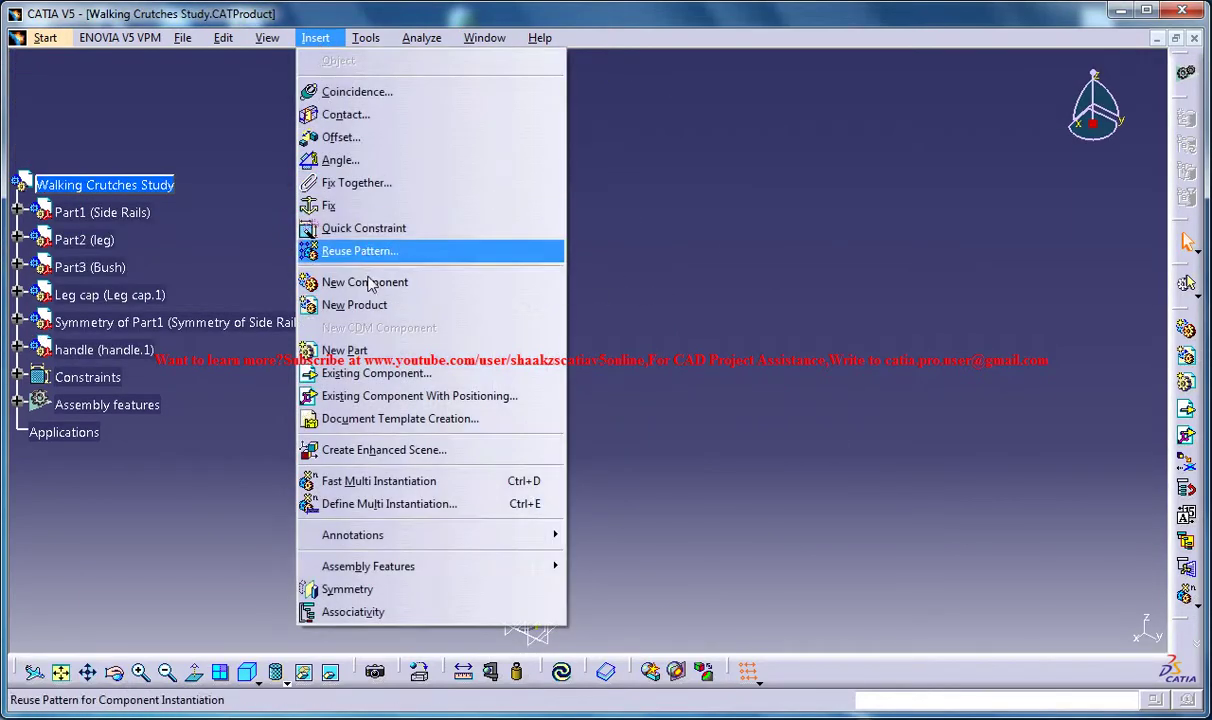
{"action": "left_click", "coordinate": [352, 349]}
{"action": "left_click", "coordinate": [141, 184]}
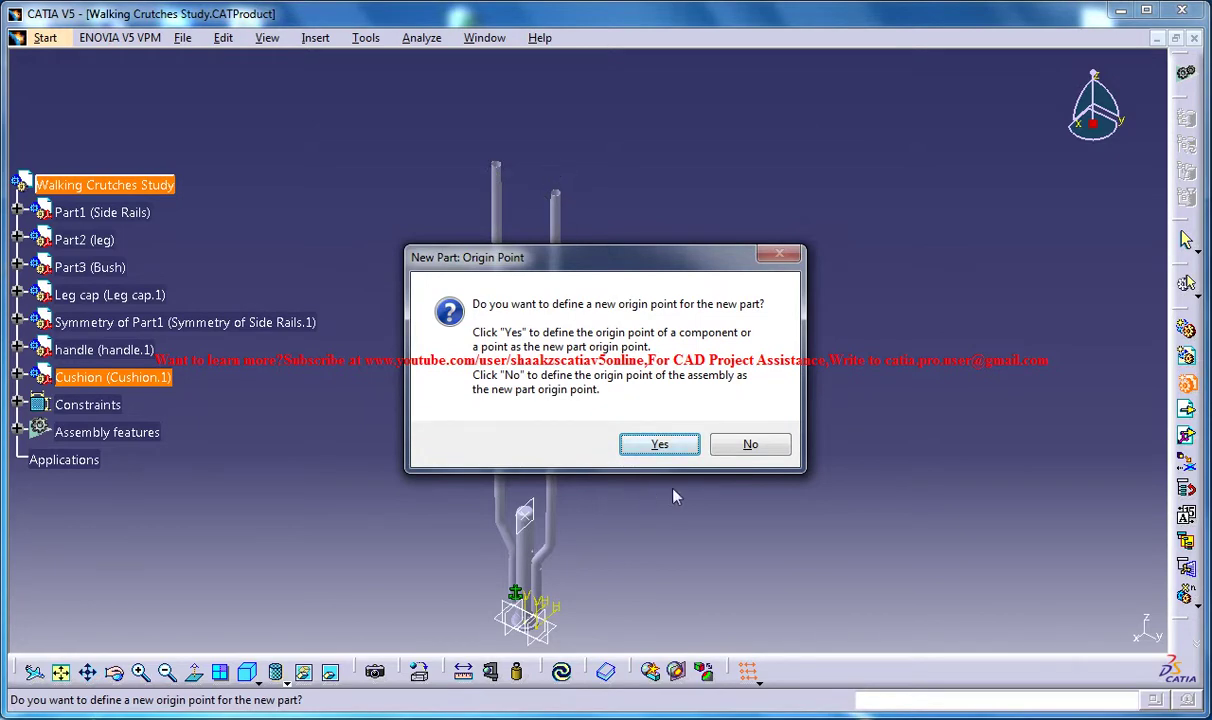
Define Cushion's custom origin point, expand its tree to the planes, and select a yz plane.
{"action": "left_click", "coordinate": [659, 444]}
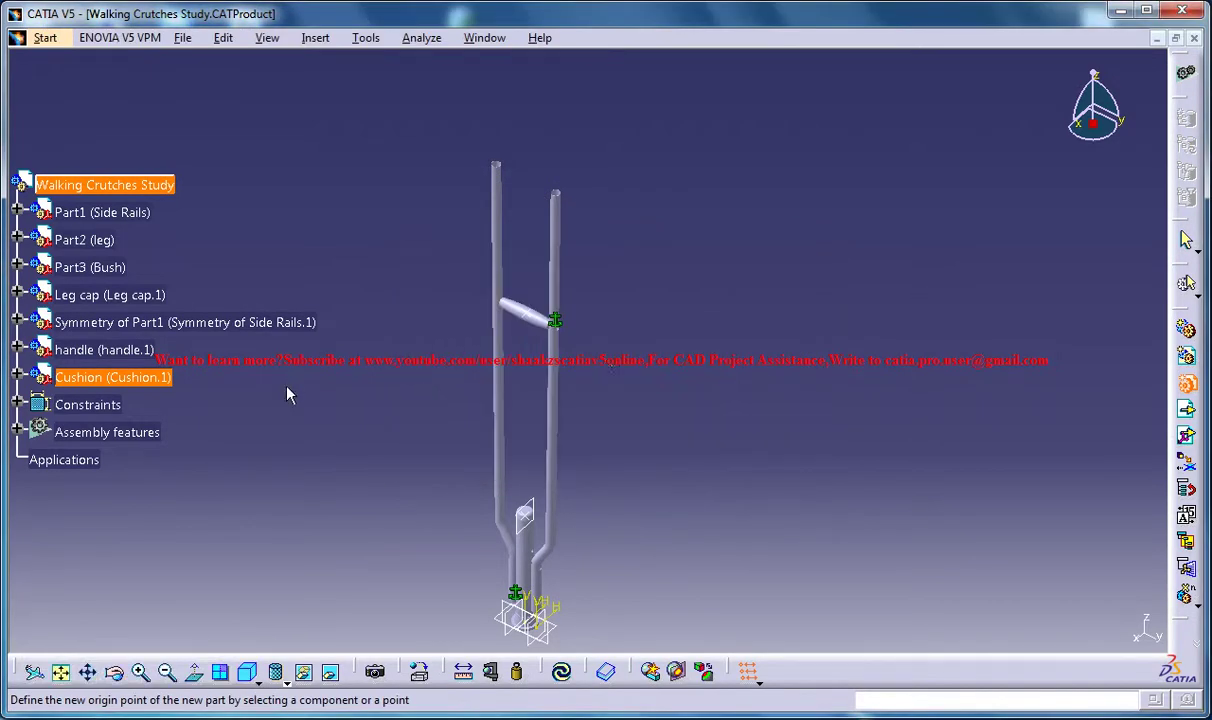
{"action": "left_click", "coordinate": [18, 377]}
{"action": "left_click", "coordinate": [37, 400]}
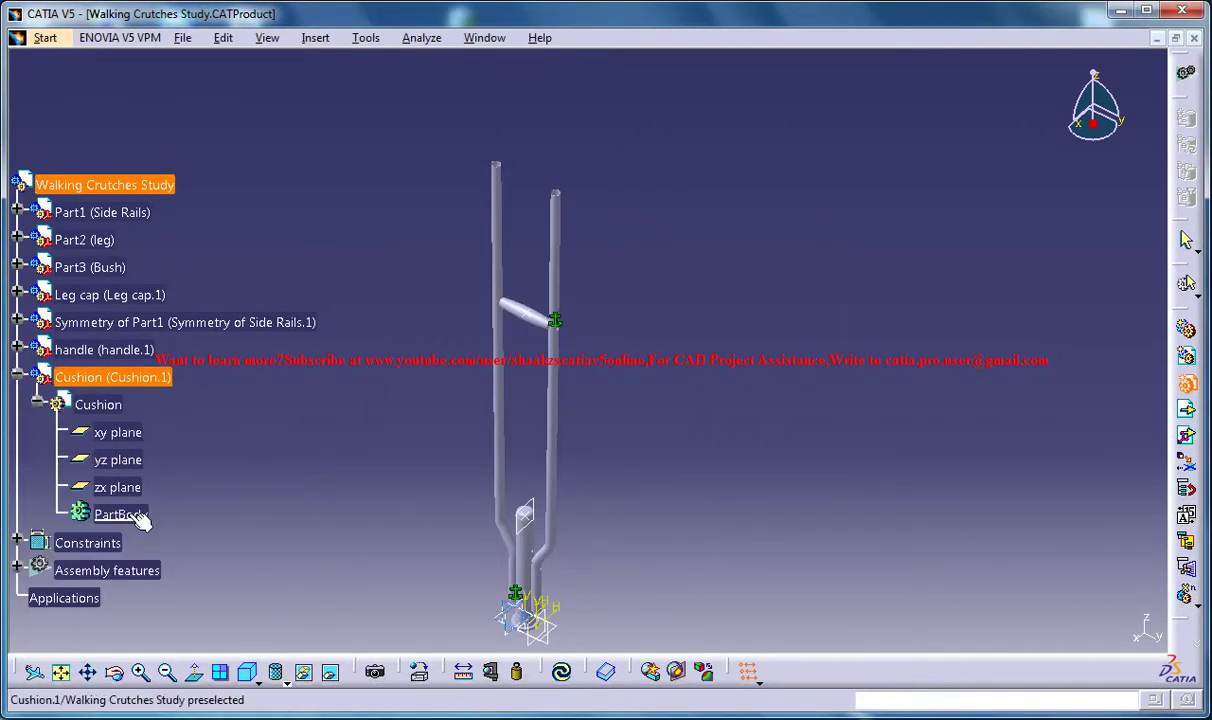
{"action": "left_click", "coordinate": [347, 330]}
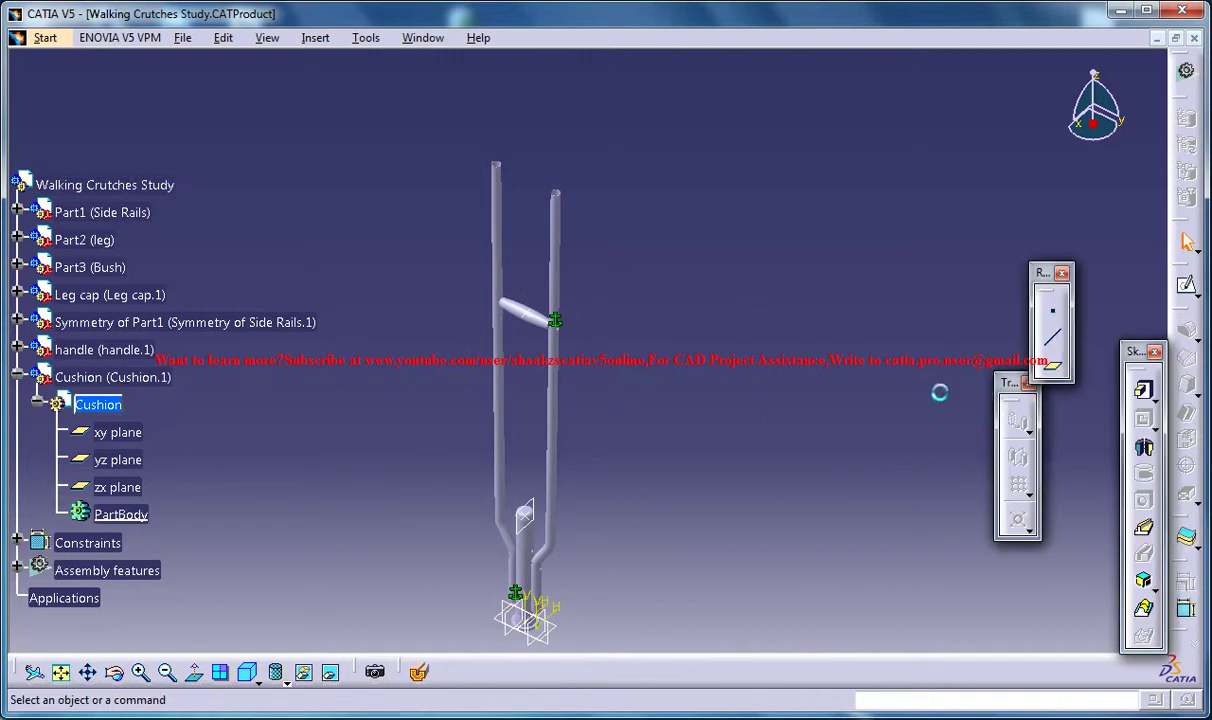
{"action": "middle_click_drag", "start_coordinate": [690, 319], "coordinate": [601, 559]}
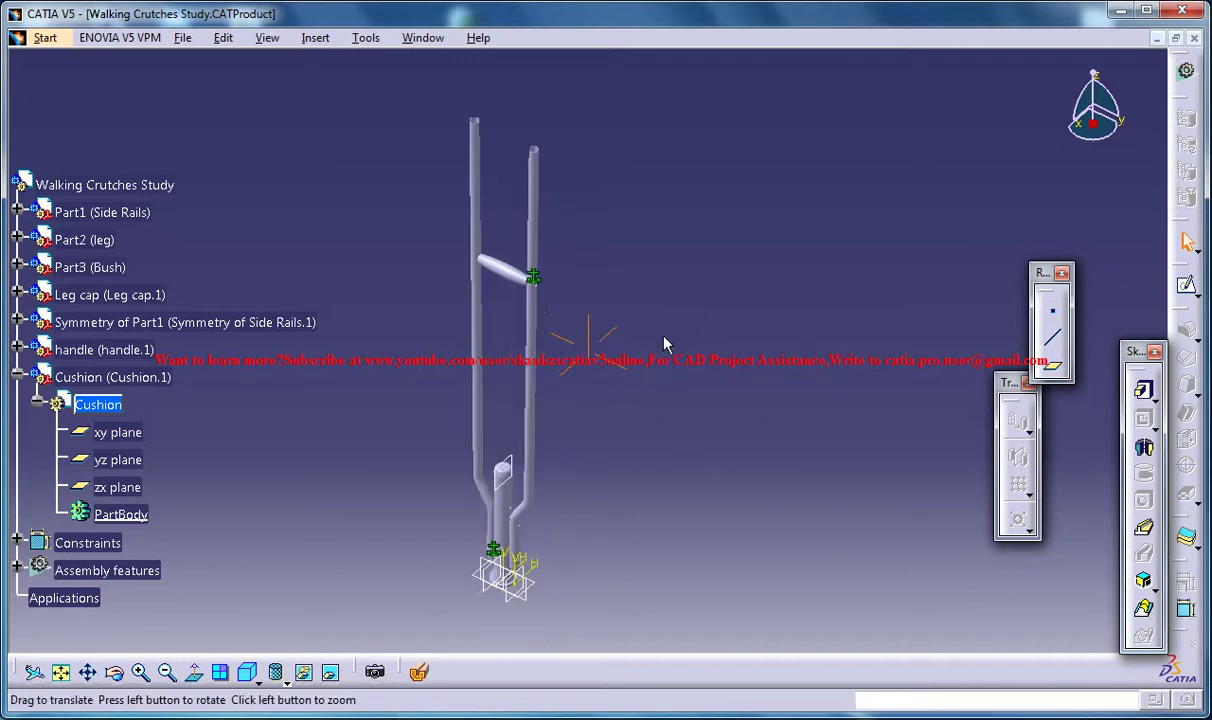
{"action": "left_click", "coordinate": [520, 540]}
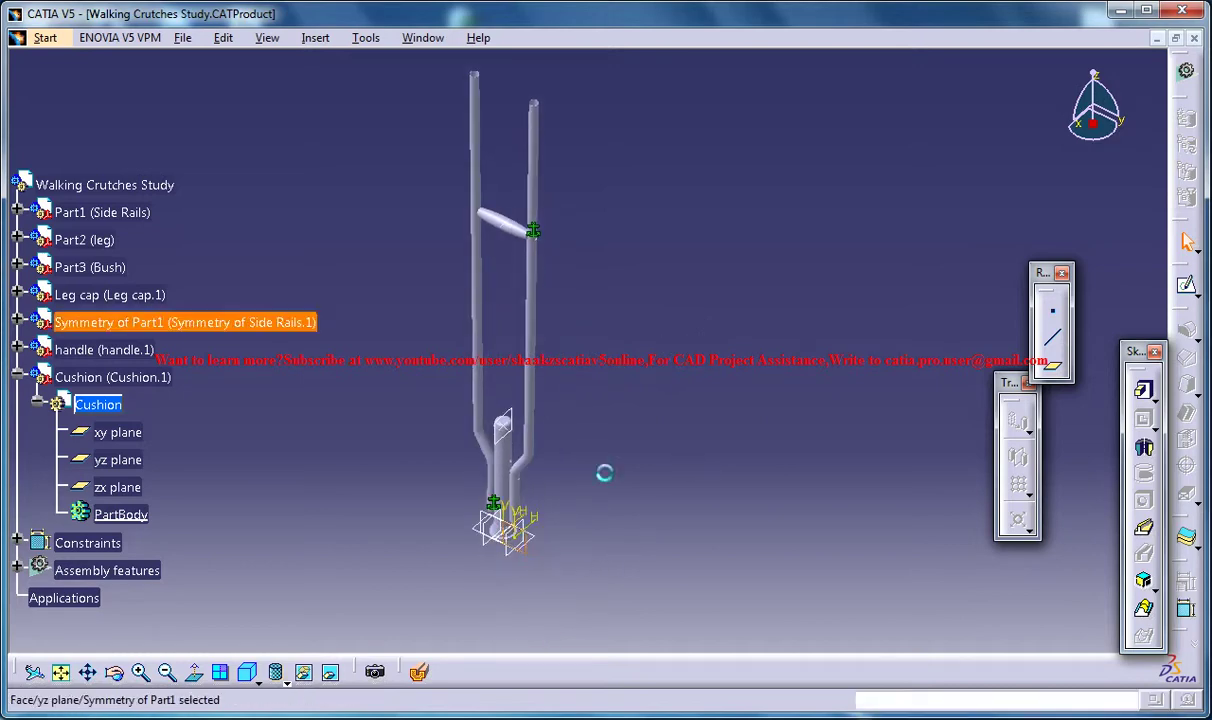
Sketch on the Symmetry of Part1 plane, view it normal and shaded, then exit it.
{"action": "left_click", "coordinate": [1185, 284]}
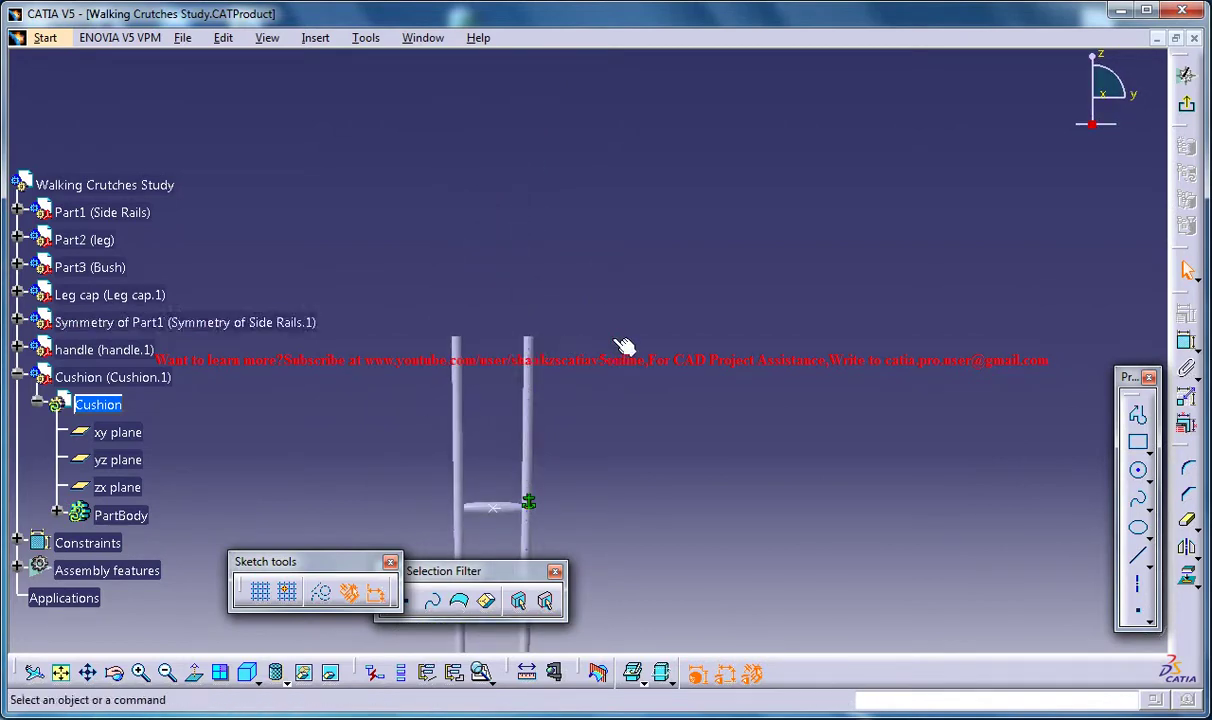
{"action": "middle_click_drag", "start_coordinate": [620, 341], "coordinate": [633, 305]}
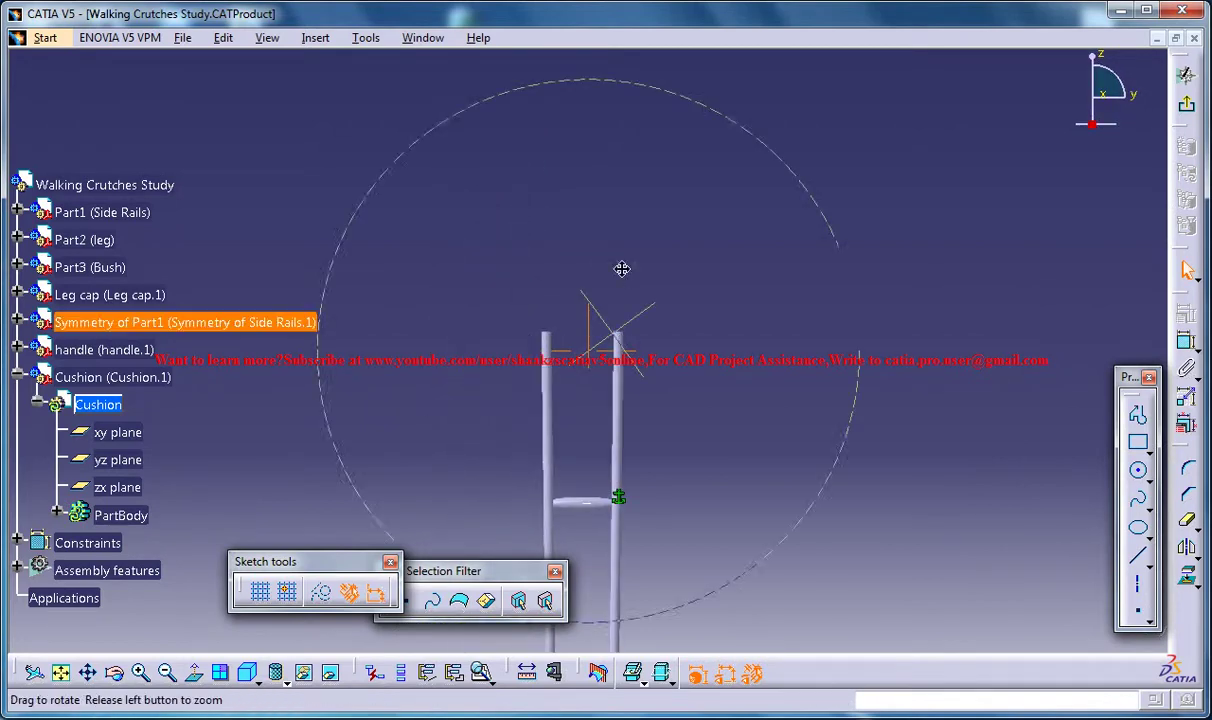
{"action": "left_click", "coordinate": [198, 674]}
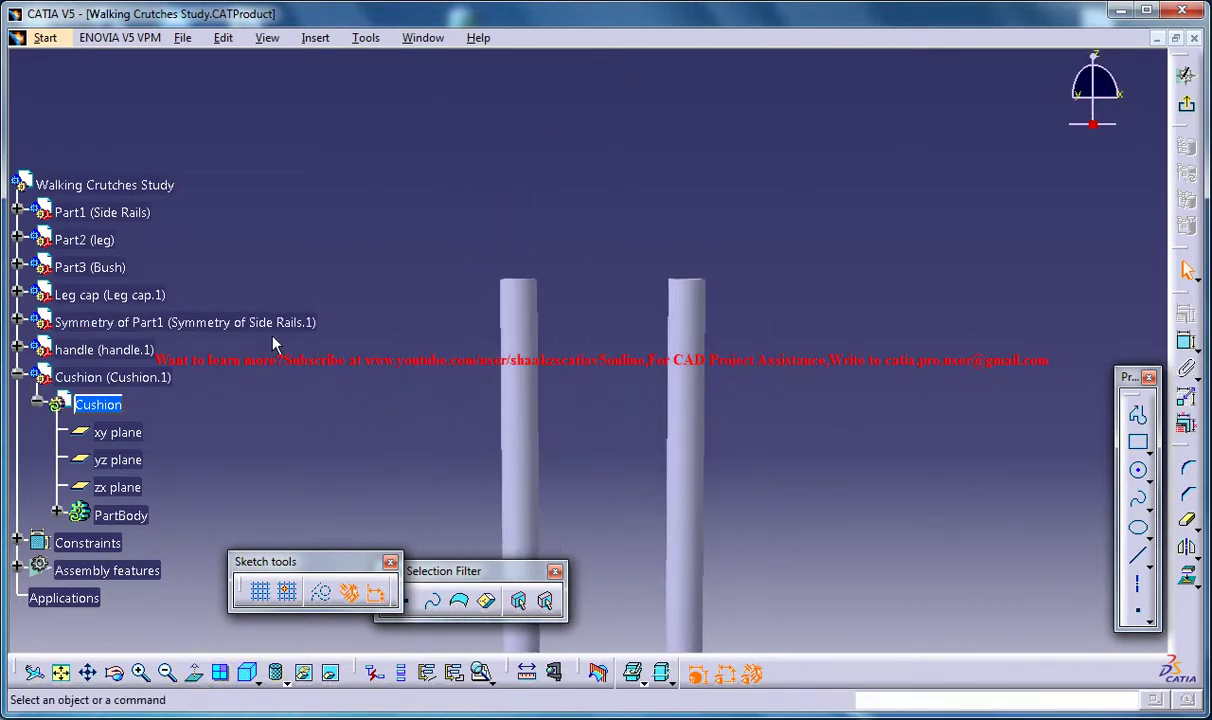
{"action": "left_click", "coordinate": [267, 38]}
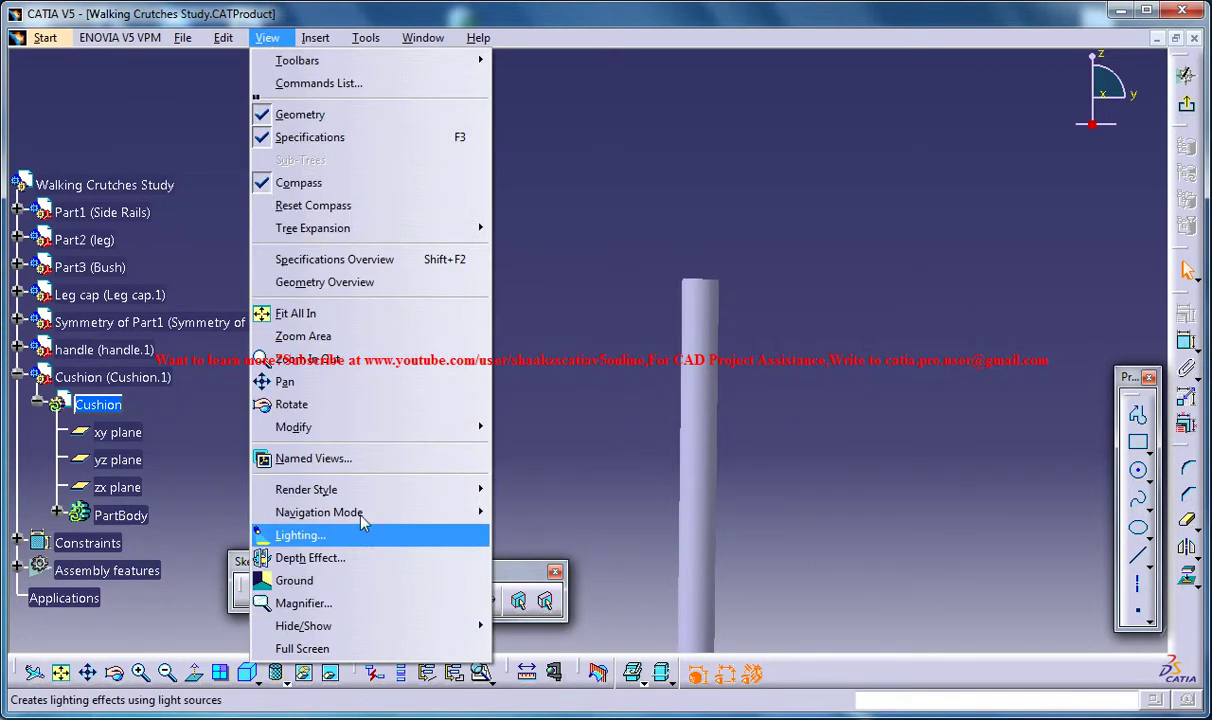
{"action": "mouse_move", "coordinate": [306, 489]}
{"action": "left_click", "coordinate": [537, 492]}
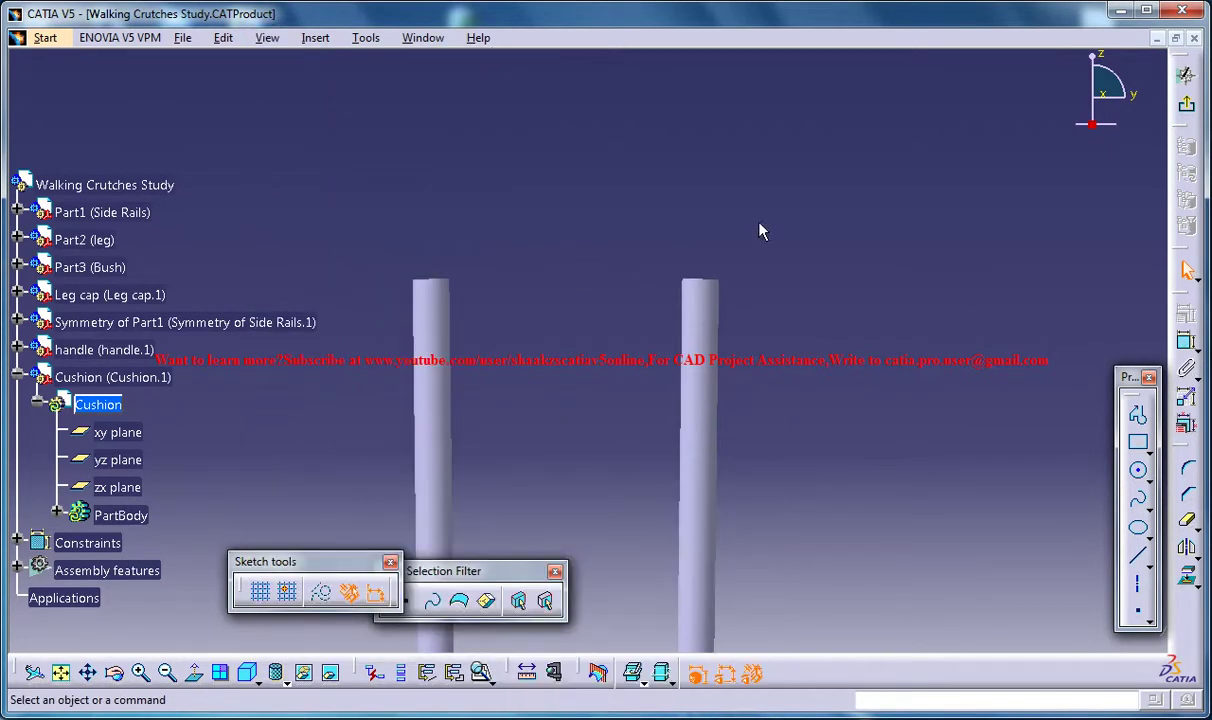
{"action": "left_click", "coordinate": [1188, 108]}
Start a sketch on the Cushion part's yz plane, zoomed in on the rail tops.
{"action": "middle_click_drag", "start_coordinate": [782, 384], "coordinate": [770, 417]}
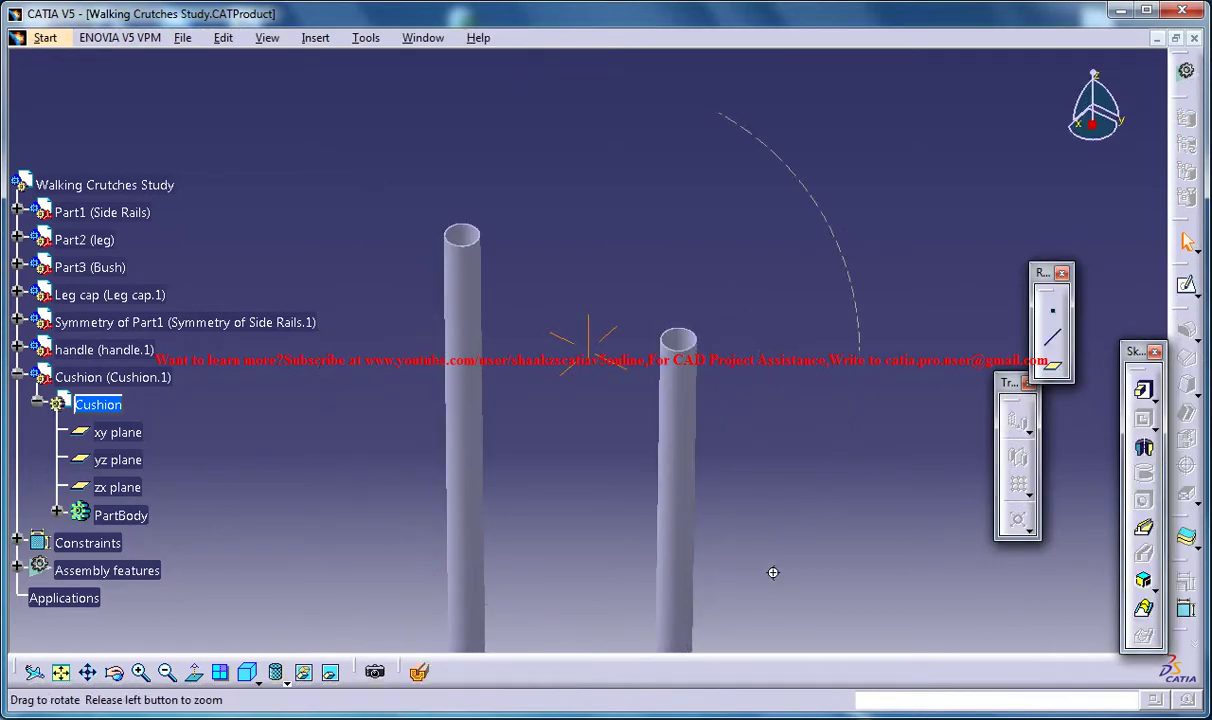
{"action": "middle_click_drag", "start_coordinate": [773, 572], "coordinate": [734, 381]}
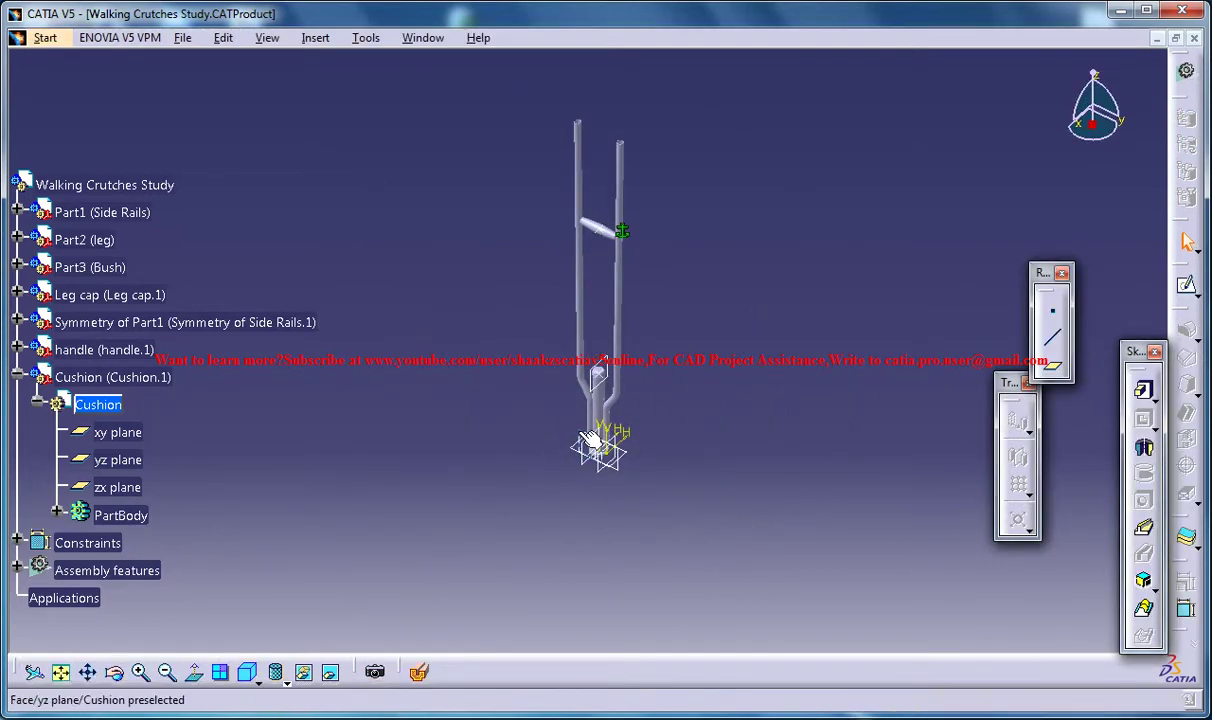
{"action": "left_click", "coordinate": [578, 445]}
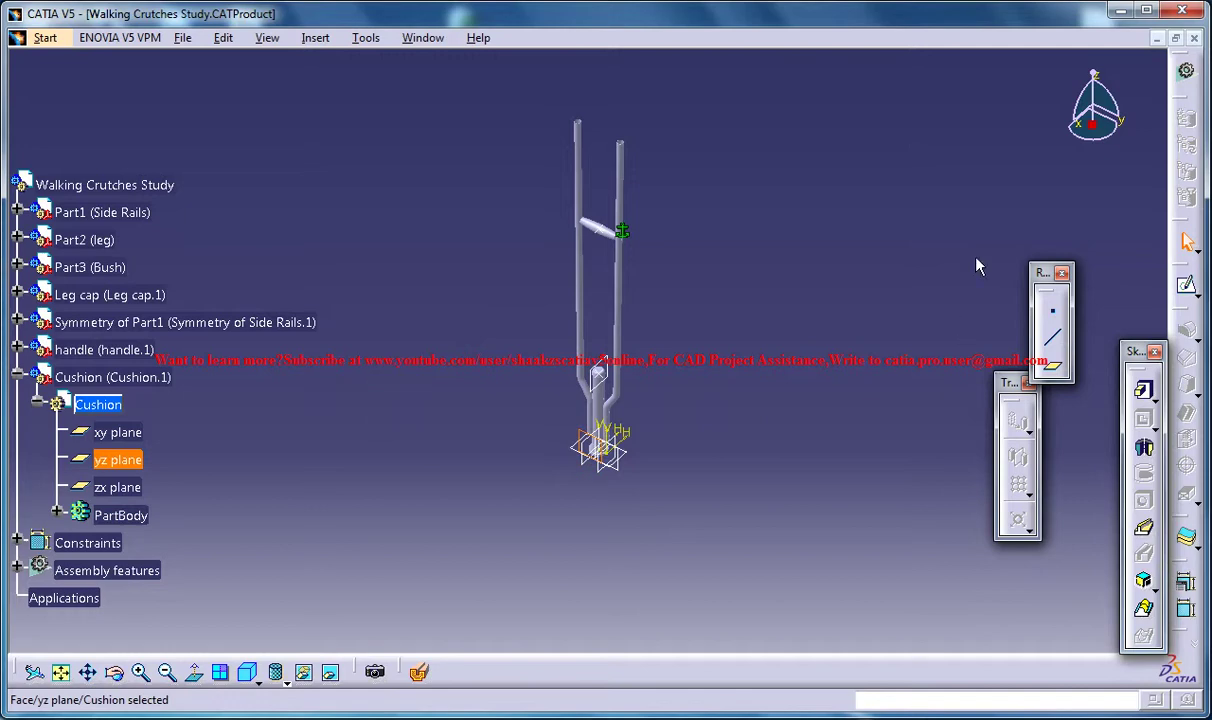
{"action": "left_click", "coordinate": [1184, 284]}
{"action": "middle_click_drag", "start_coordinate": [632, 331], "coordinate": [681, 400]}
Draw a rectangle spanning both rails and dimension its width between the side lines.
{"action": "left_click", "coordinate": [1138, 441]}
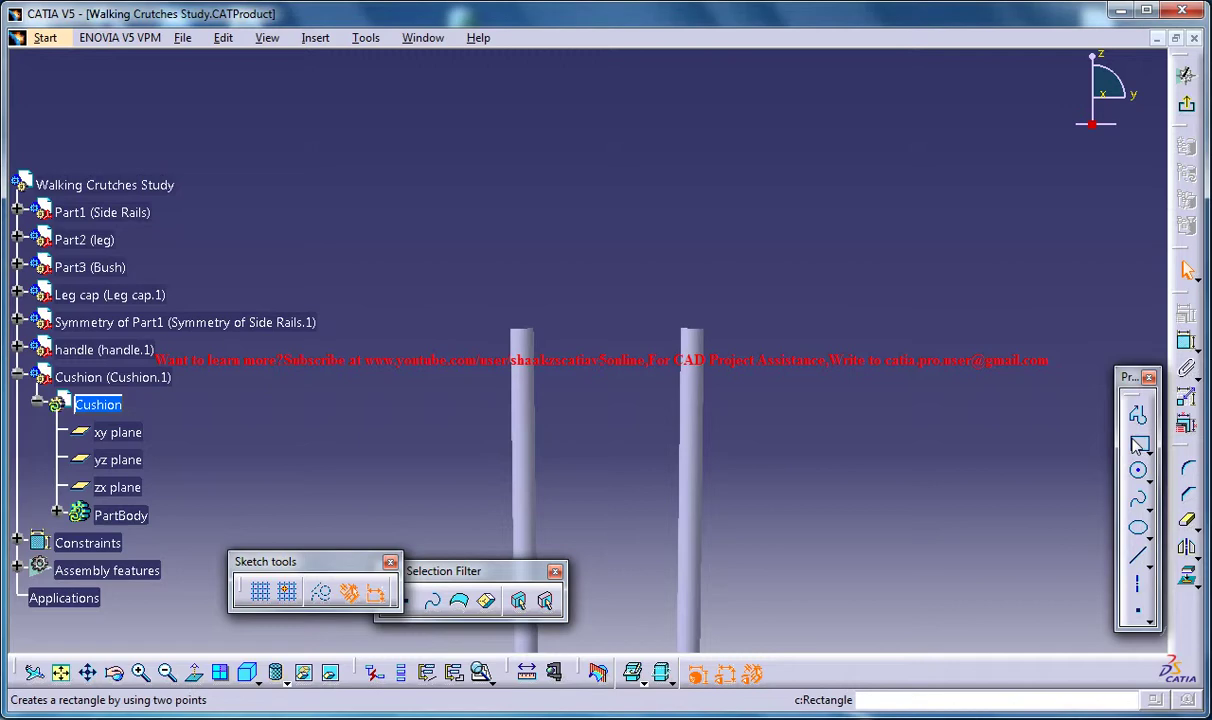
{"action": "left_click", "coordinate": [489, 331]}
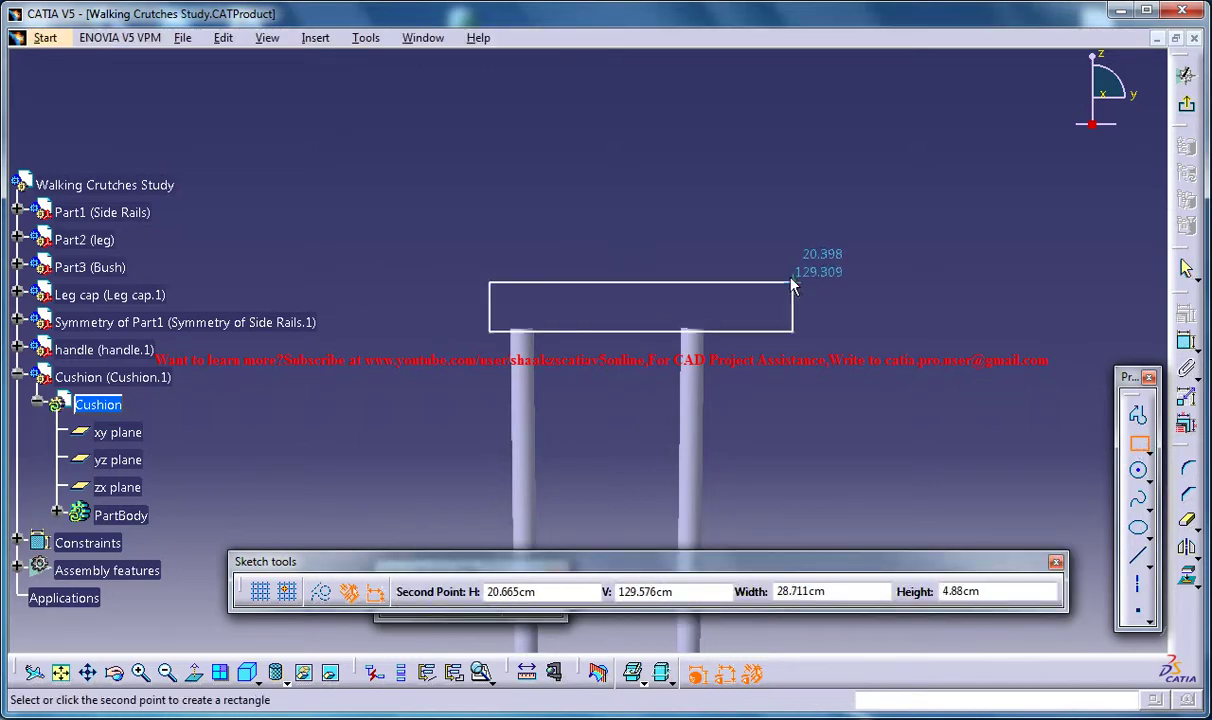
{"action": "left_click", "coordinate": [740, 253]}
{"action": "left_click", "coordinate": [1188, 343]}
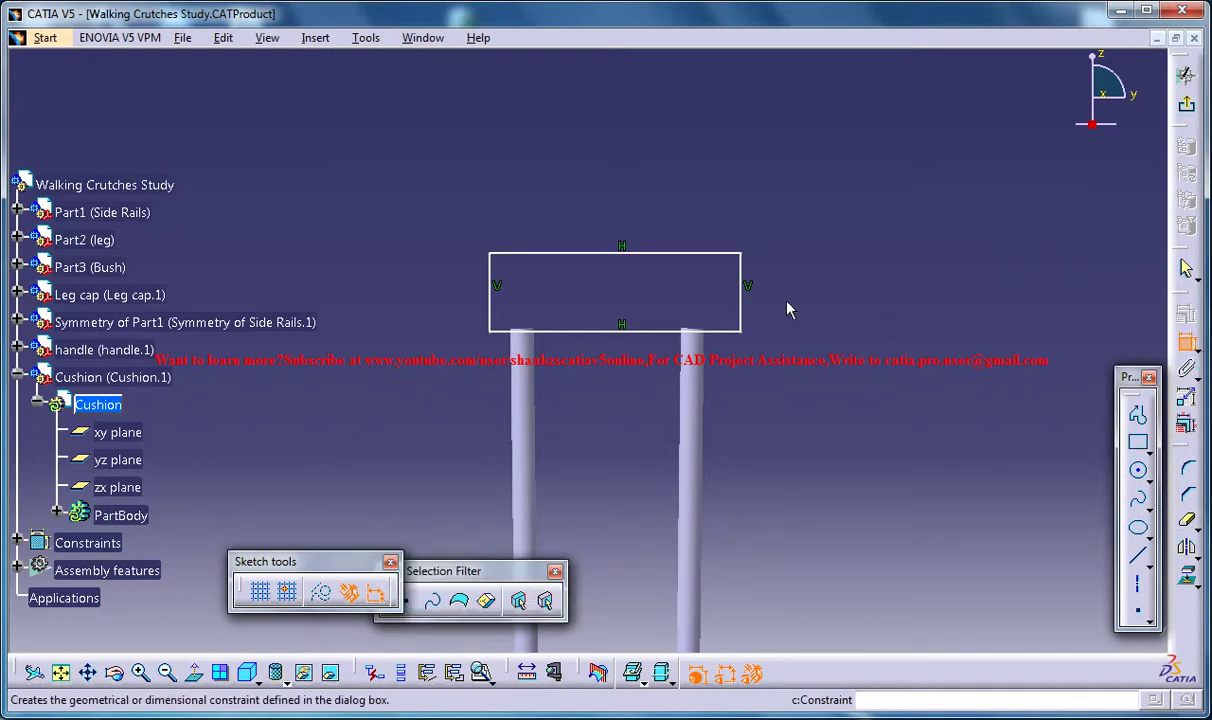
{"action": "left_click", "coordinate": [741, 284]}
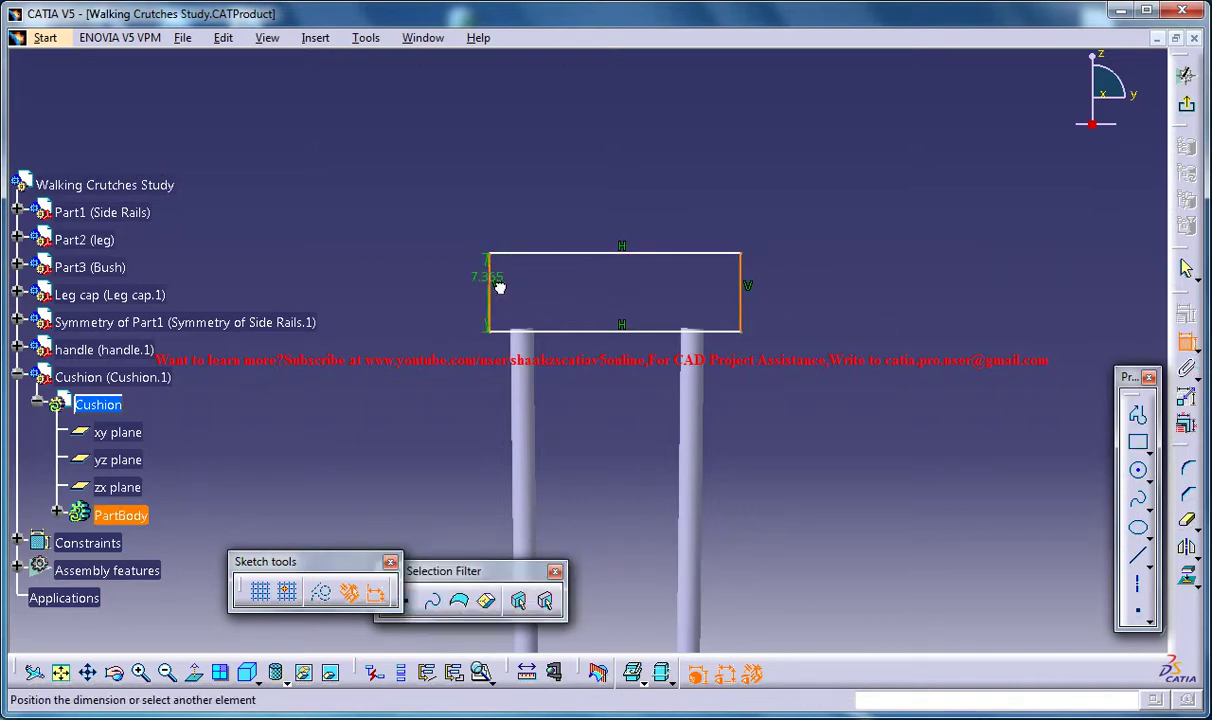
{"action": "left_click", "coordinate": [497, 285]}
Make the width dimension symmetric about the side-rail tube axis.
{"action": "mouse_move", "coordinate": [663, 464]}
{"action": "middle_mouse_down"}
{"action": "mouse_move", "coordinate": [638, 314]}
{"action": "mouse_move", "coordinate": [606, 444]}
{"action": "mouse_move", "coordinate": [641, 465]}
{"action": "mouse_move", "coordinate": [643, 350]}
{"action": "mouse_move", "coordinate": [606, 400]}
{"action": "middle_mouse_up"}
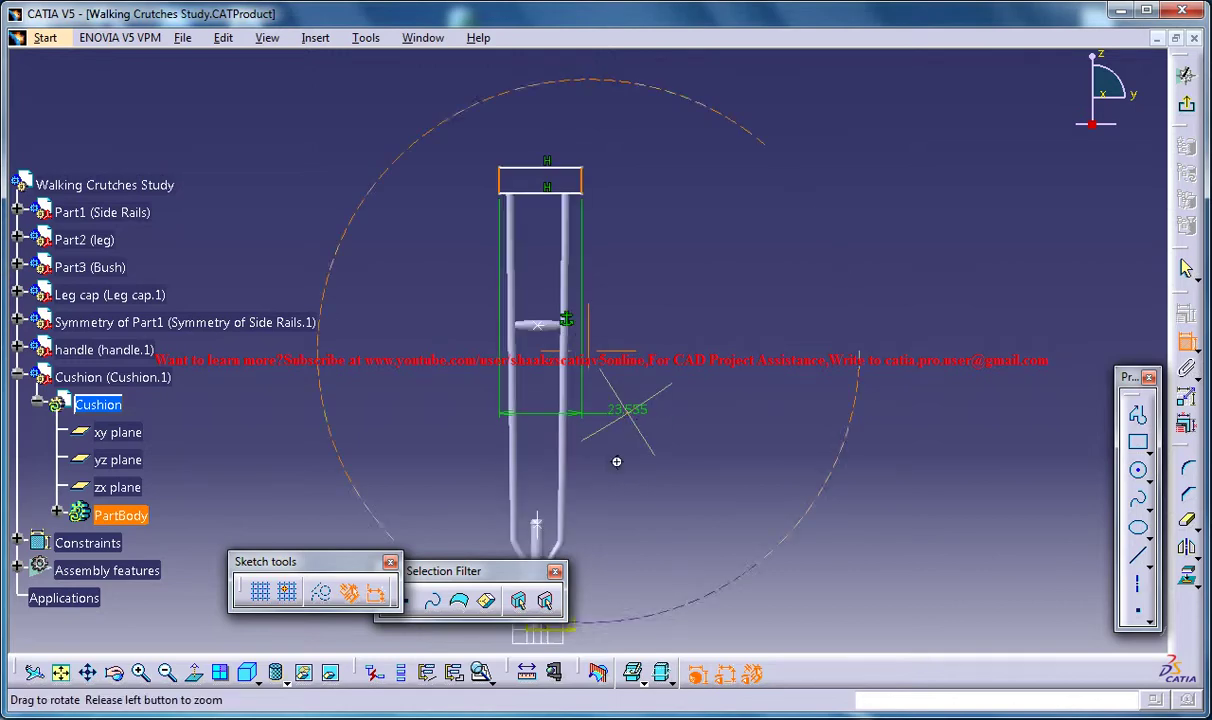
{"action": "mouse_move", "coordinate": [617, 458]}
{"action": "middle_mouse_down"}
{"action": "mouse_move", "coordinate": [581, 414]}
{"action": "mouse_move", "coordinate": [590, 408]}
{"action": "middle_mouse_up"}
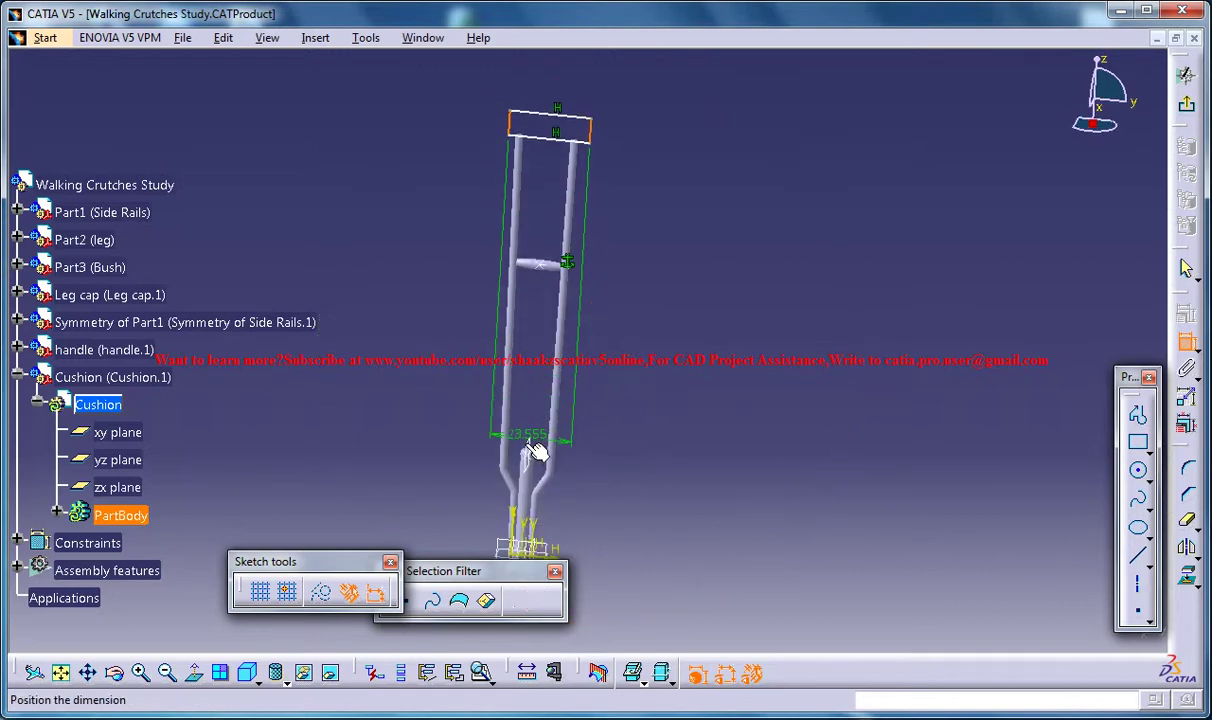
{"action": "mouse_move", "coordinate": [540, 495]}
{"action": "middle_mouse_down"}
{"action": "mouse_move", "coordinate": [549, 360]}
{"action": "mouse_move", "coordinate": [557, 387]}
{"action": "mouse_move", "coordinate": [541, 420]}
{"action": "mouse_move", "coordinate": [487, 474]}
{"action": "mouse_move", "coordinate": [516, 372]}
{"action": "middle_mouse_up"}
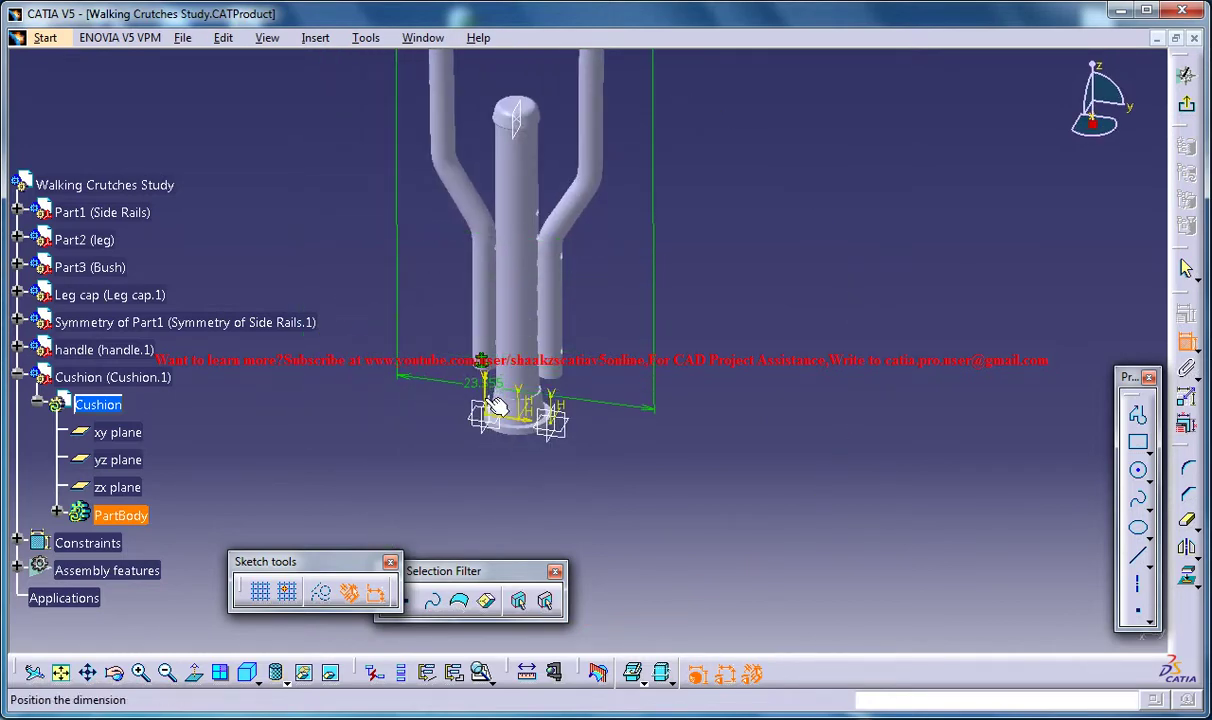
{"action": "right_click", "coordinate": [606, 337]}
{"action": "left_click", "coordinate": [660, 515]}
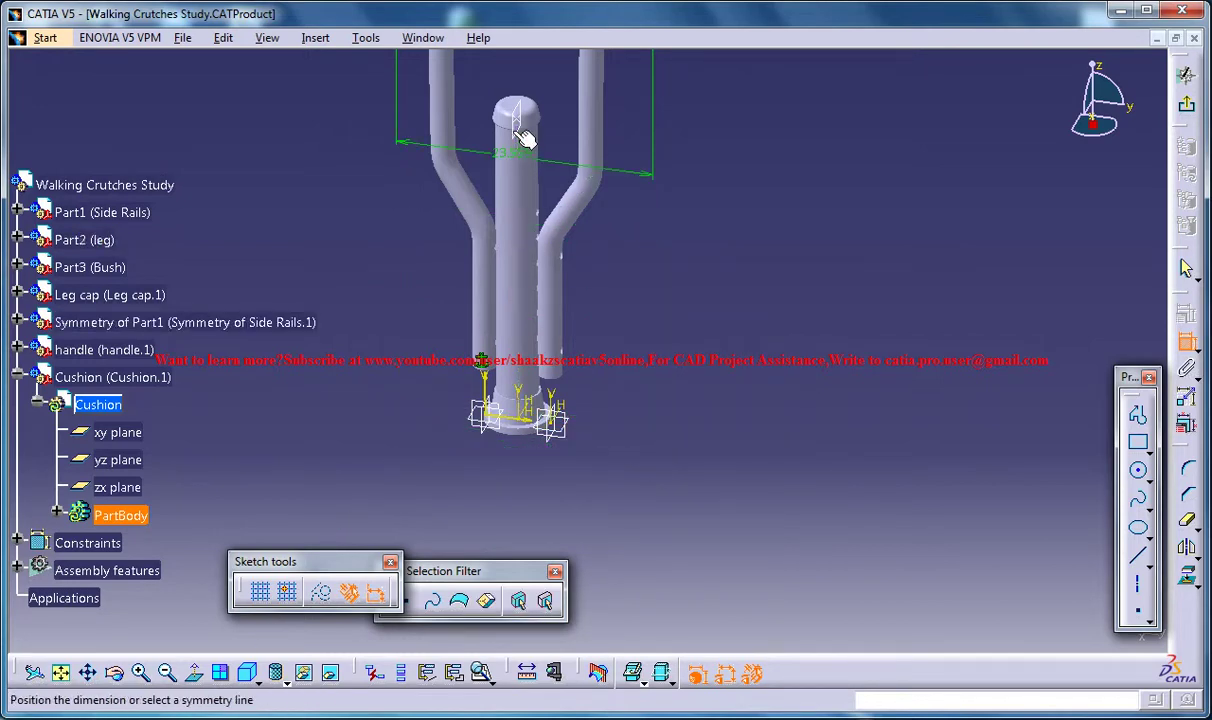
{"action": "left_click", "coordinate": [590, 138]}
{"action": "mouse_move", "coordinate": [590, 138]}
{"action": "middle_mouse_down"}
{"action": "mouse_move", "coordinate": [633, 232]}
{"action": "mouse_move", "coordinate": [618, 395]}
{"action": "middle_mouse_up"}
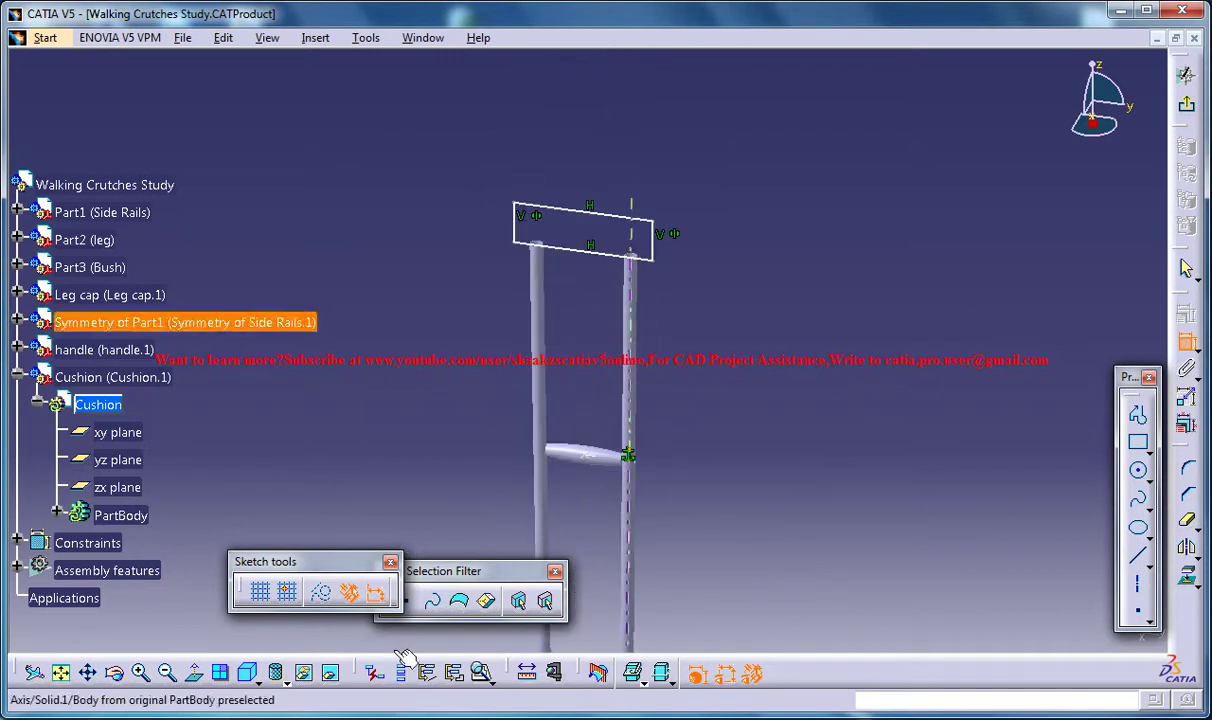
View the rectangle normal, frame it with the rails, and select its top-left corner.
{"action": "left_click", "coordinate": [220, 673]}
{"action": "middle_click_drag", "start_coordinate": [720, 337], "coordinate": [731, 432]}
{"action": "middle_click_drag", "start_coordinate": [755, 248], "coordinate": [847, 219]}
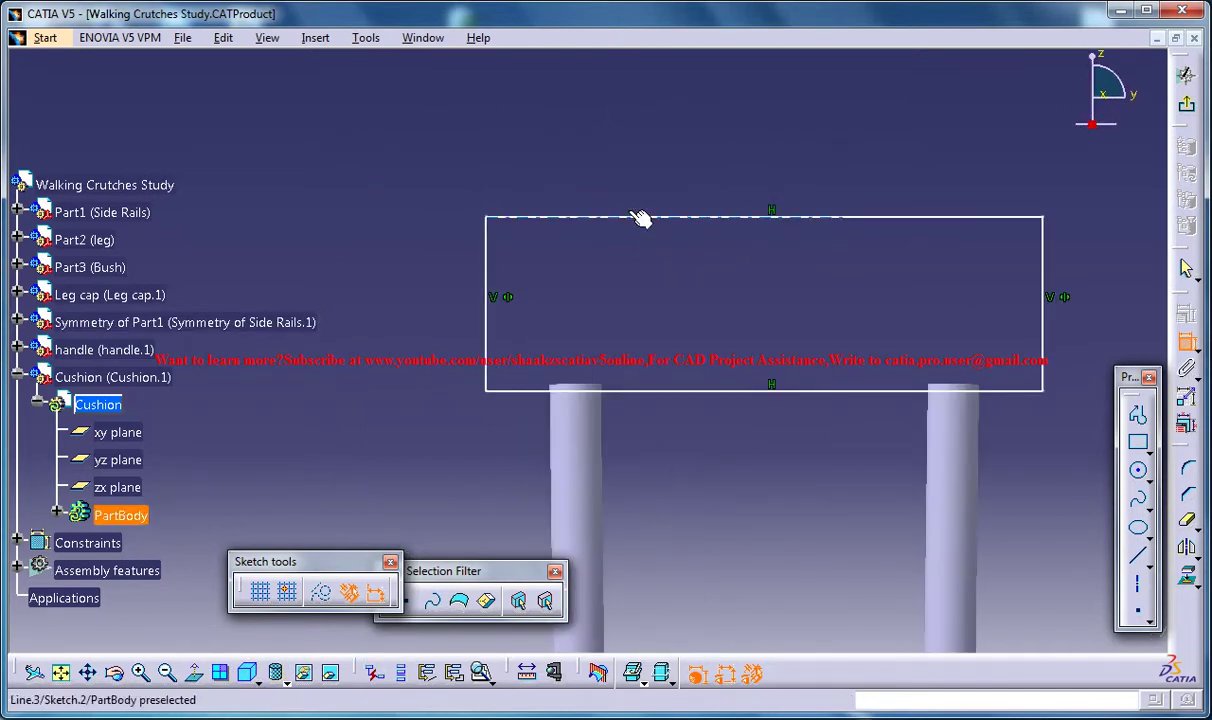
{"action": "middle_click_drag", "start_coordinate": [672, 283], "coordinate": [667, 328]}
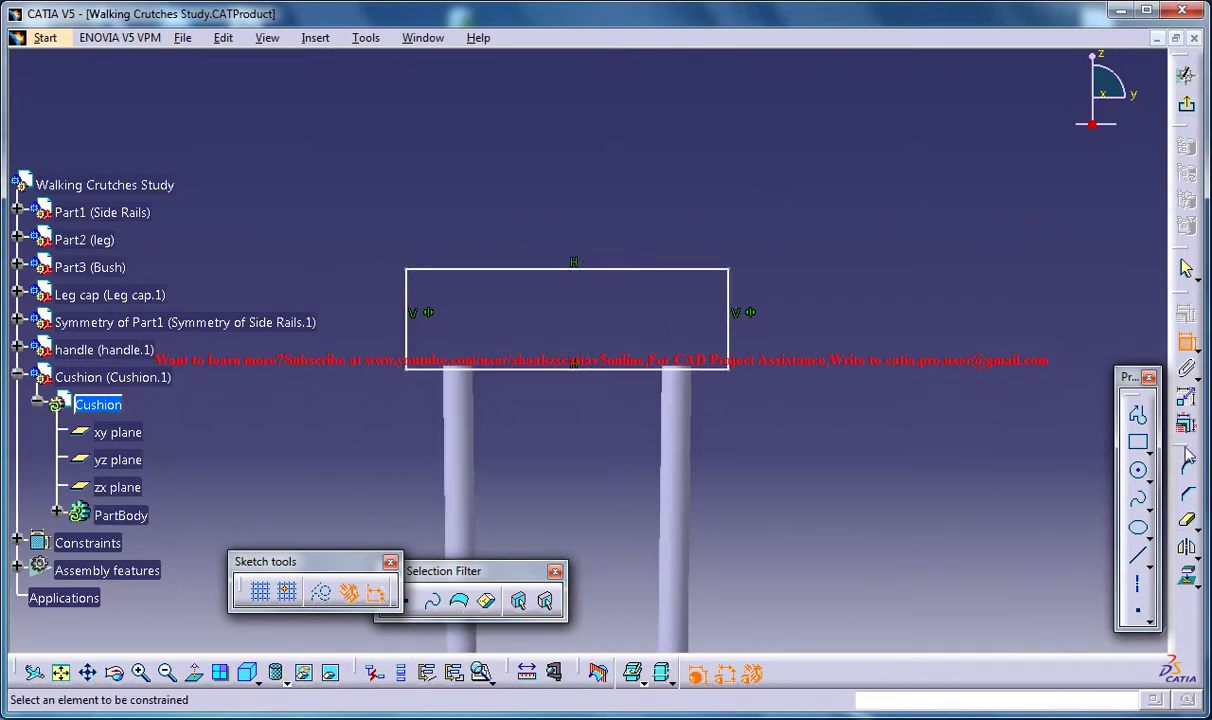
{"action": "key", "text": "c"}
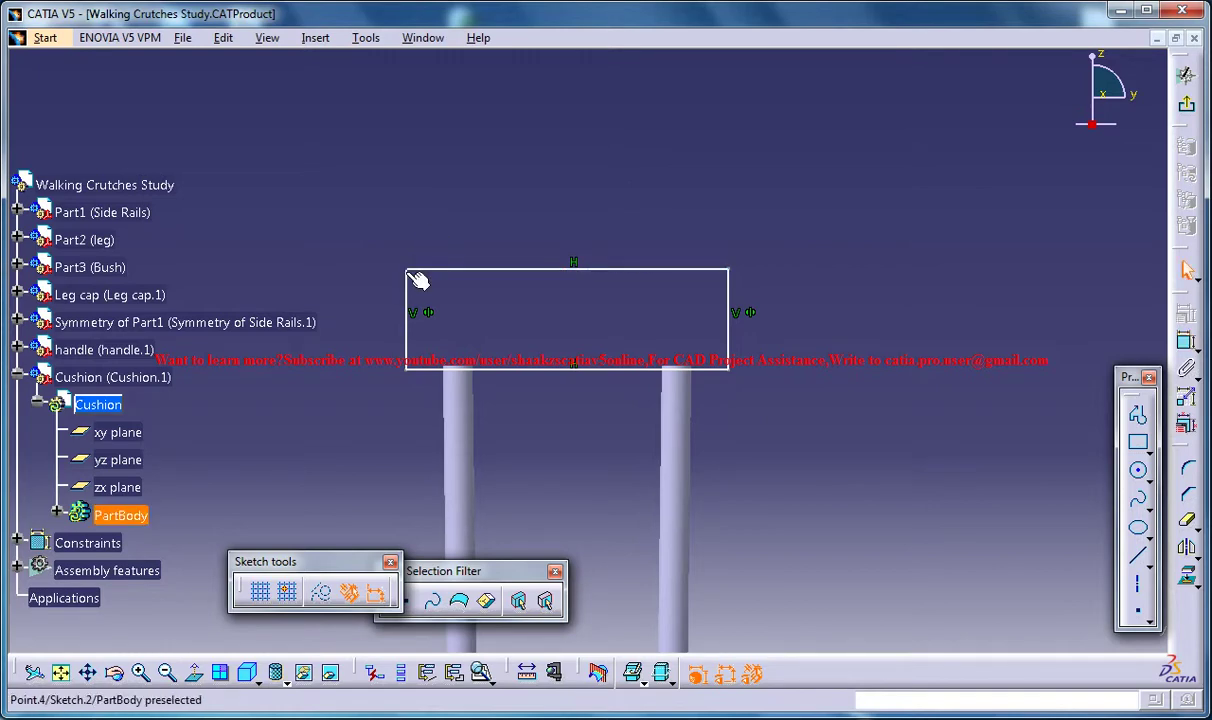
{"action": "left_click", "coordinate": [408, 271]}
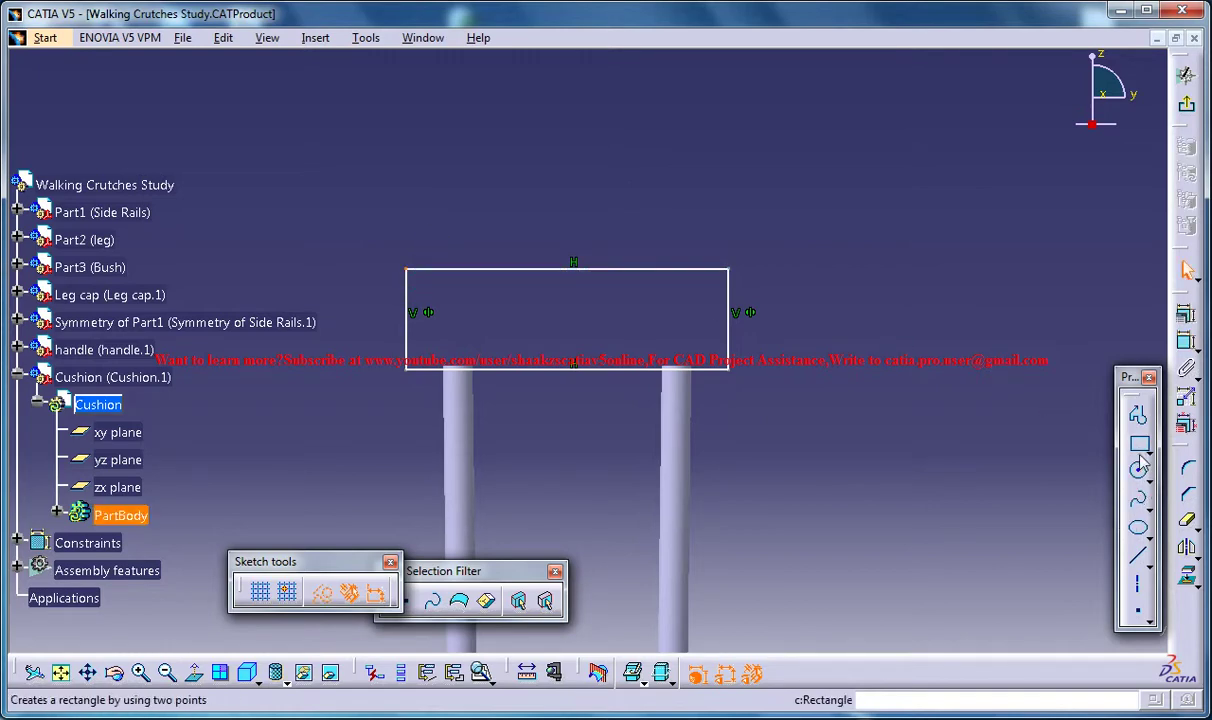
Round the top-left (R 3.213) and bottom-left (R 1.567) corners of the rectangle.
{"action": "left_click", "coordinate": [1187, 468]}
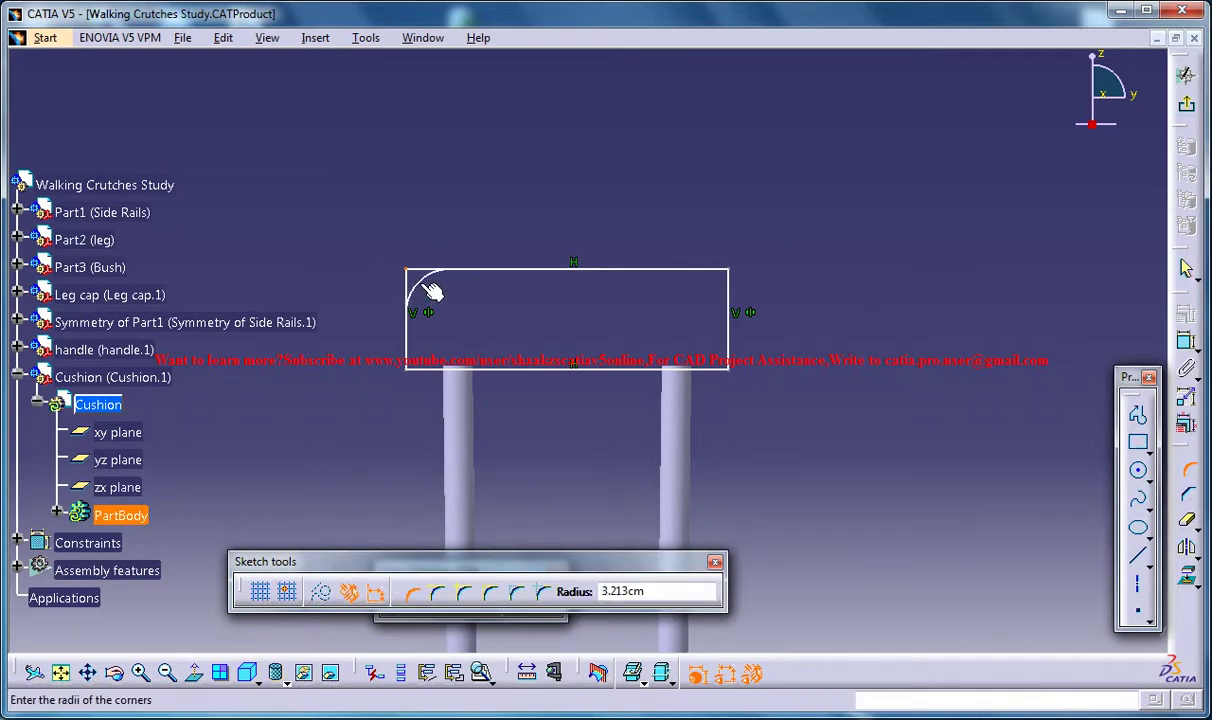
{"action": "left_click", "coordinate": [432, 291]}
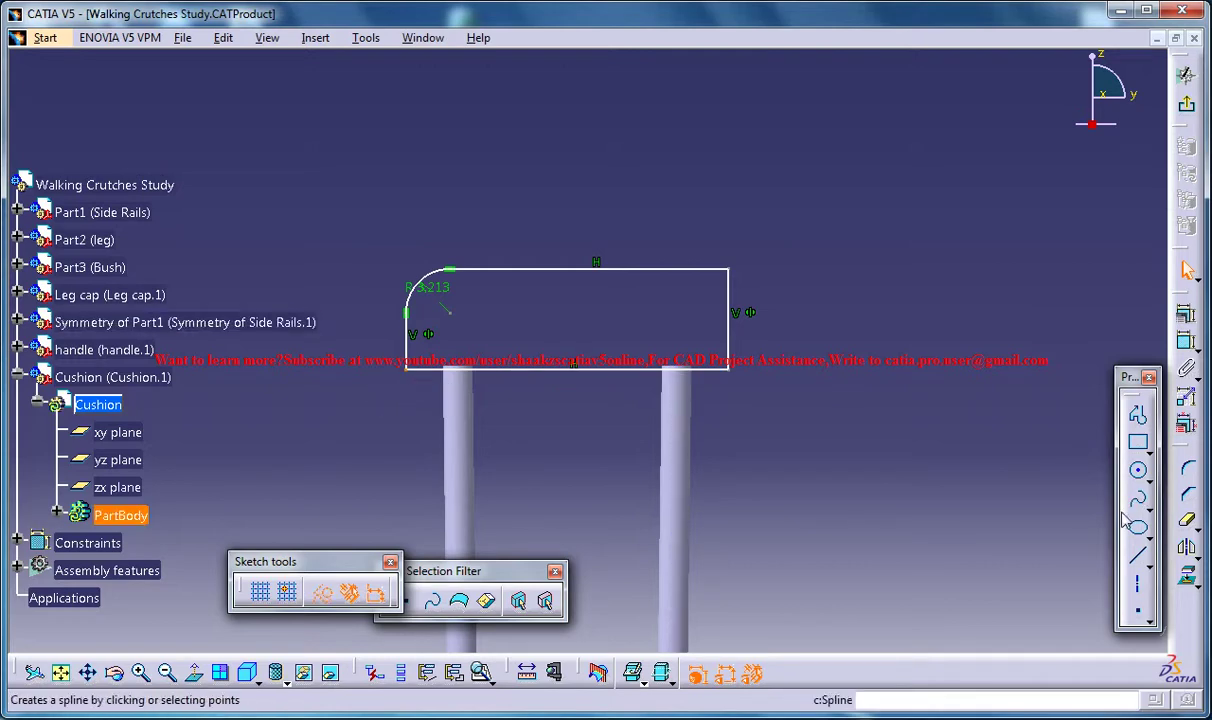
{"action": "left_click", "coordinate": [1189, 474]}
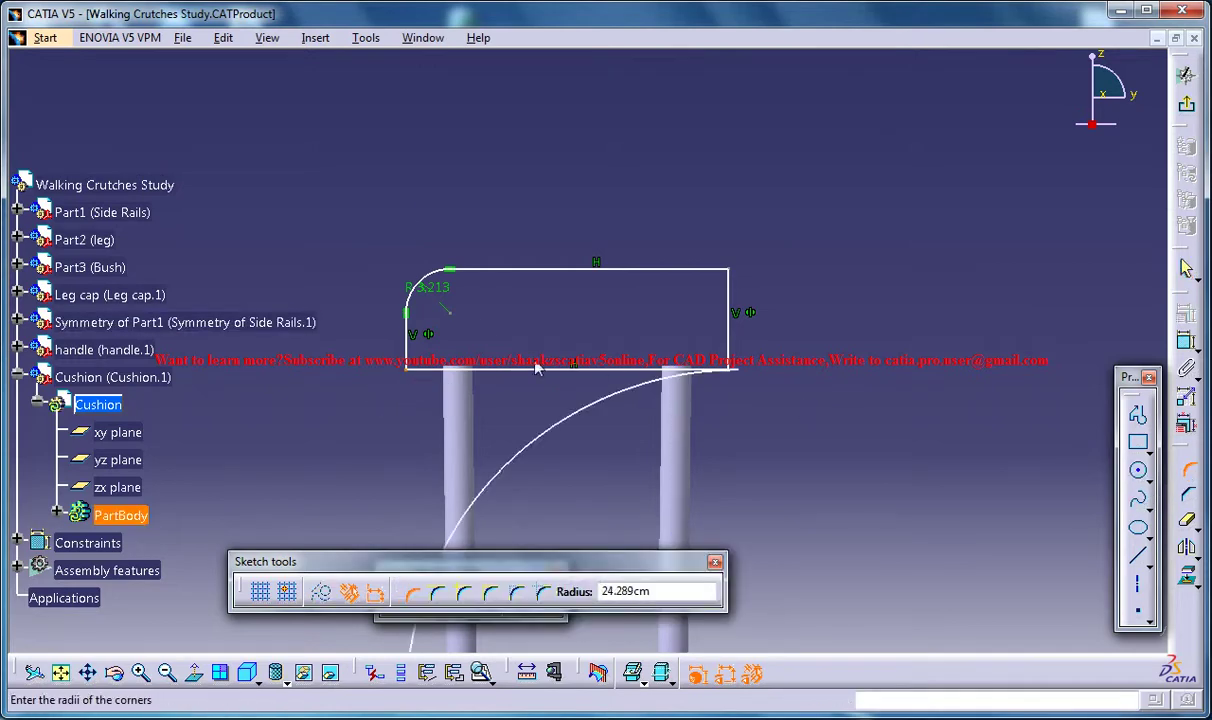
{"action": "left_click", "coordinate": [422, 372]}
{"action": "mouse_move", "coordinate": [571, 203]}
{"action": "middle_mouse_down"}
{"action": "mouse_move", "coordinate": [563, 213]}
{"action": "mouse_move", "coordinate": [588, 191]}
{"action": "middle_mouse_up"}
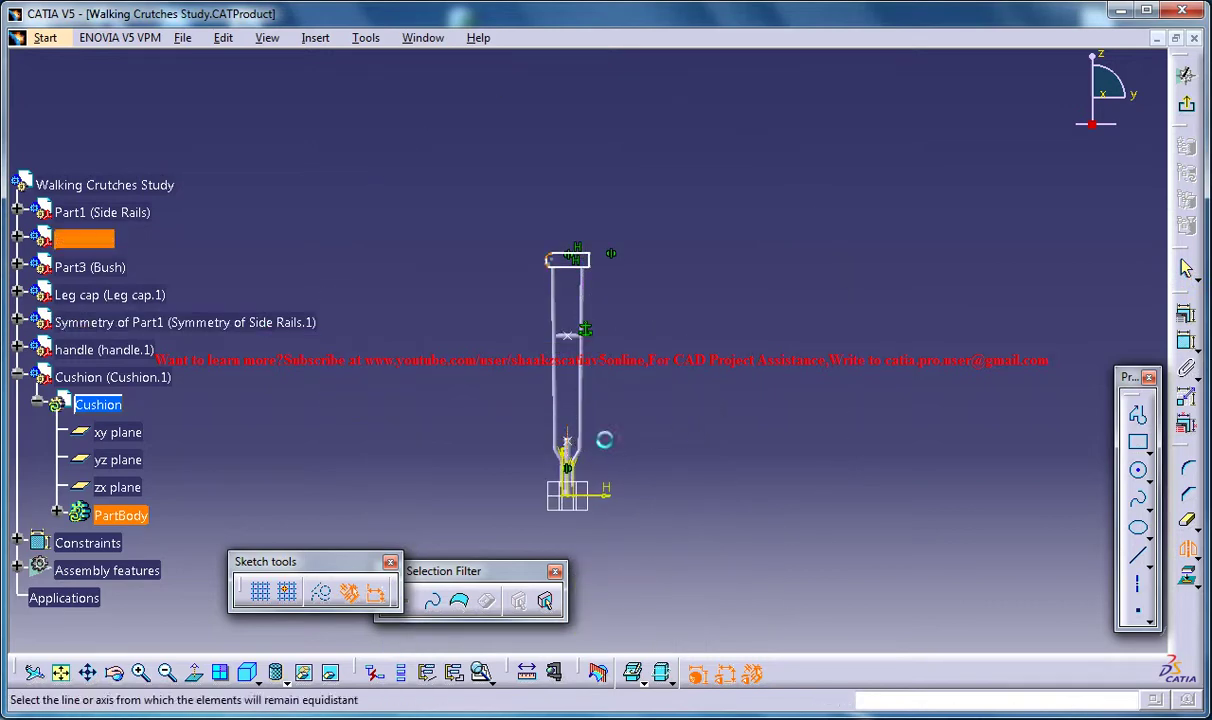
Cancel the pending mirror and zoom in on the profile's top-right area.
{"action": "left_click", "coordinate": [570, 438]}
{"action": "middle_click_drag", "start_coordinate": [630, 254], "coordinate": [670, 181]}
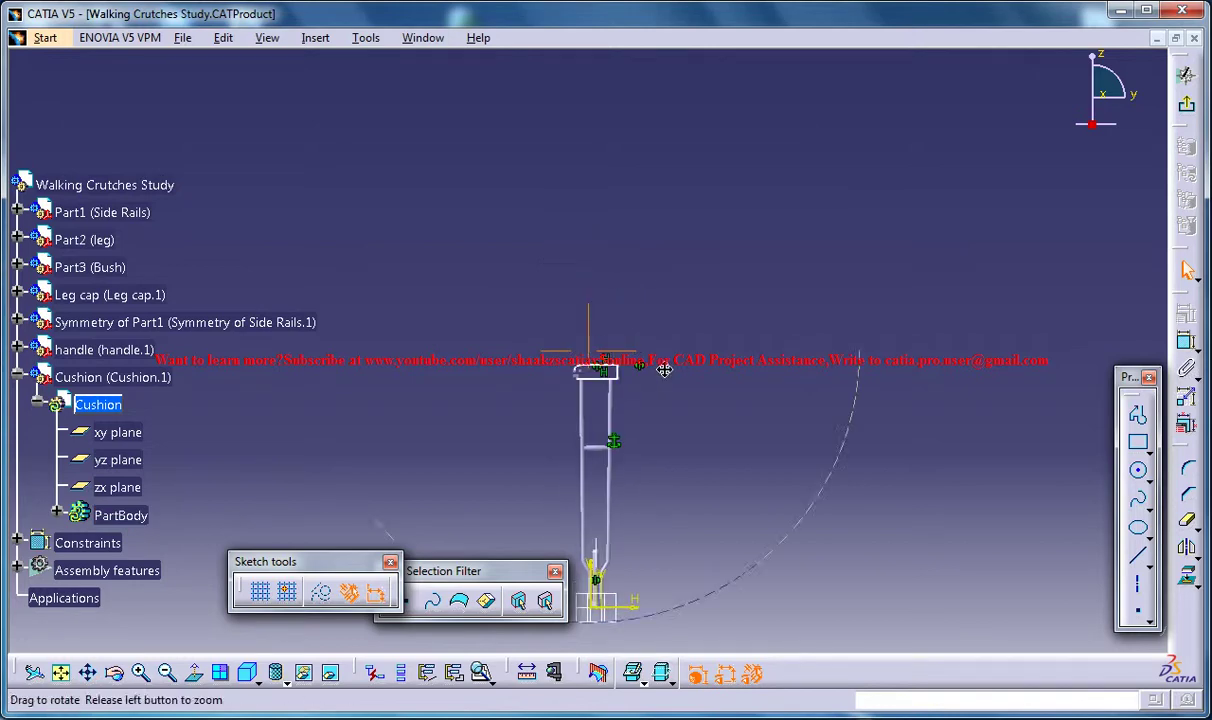
{"action": "middle_click_drag", "start_coordinate": [751, 278], "coordinate": [723, 216]}
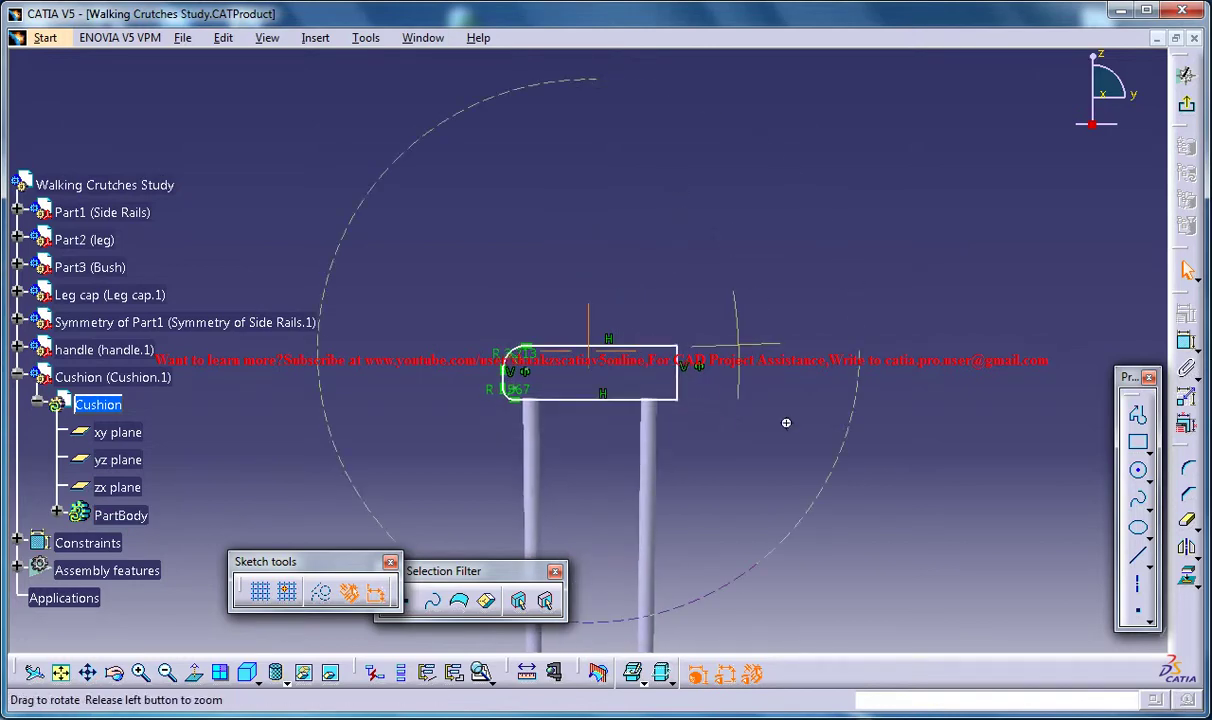
{"action": "middle_click_drag", "start_coordinate": [788, 429], "coordinate": [788, 470]}
{"action": "left_click", "coordinate": [1187, 548]}
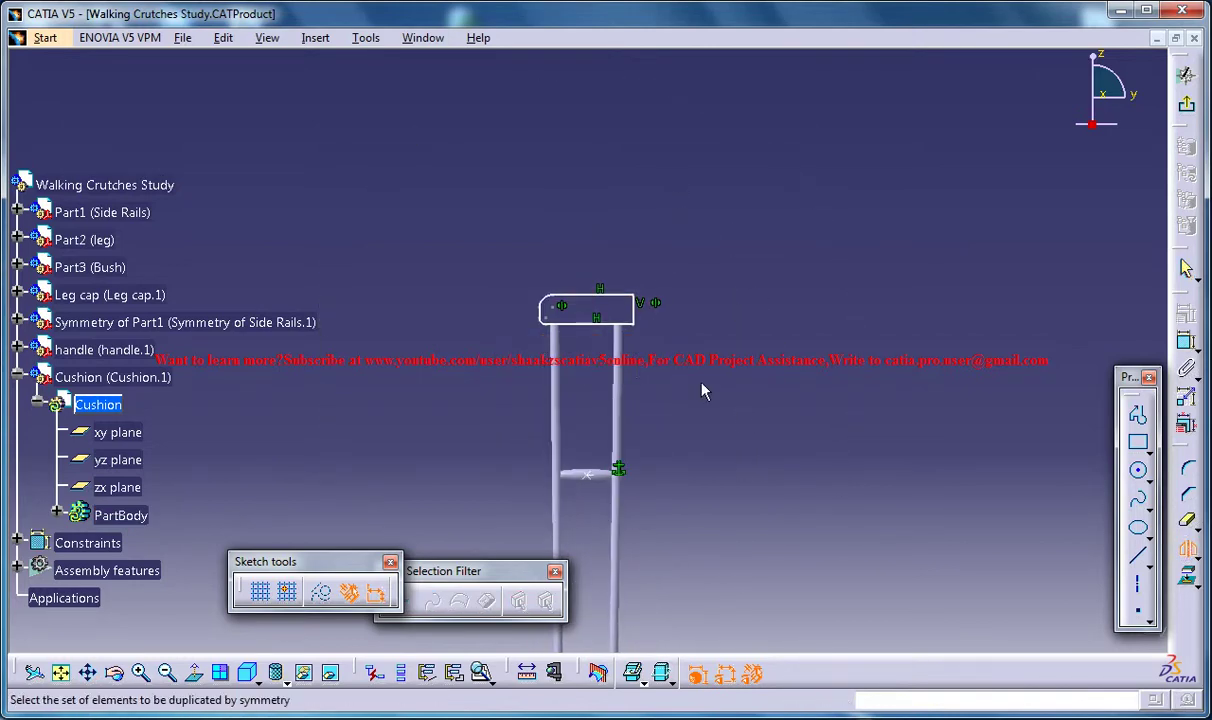
{"action": "middle_click_drag", "start_coordinate": [703, 392], "coordinate": [725, 421]}
{"action": "mouse_move", "coordinate": [855, 400]}
{"action": "middle_mouse_down"}
{"action": "mouse_move", "coordinate": [753, 294]}
{"action": "mouse_move", "coordinate": [739, 218]}
{"action": "middle_mouse_up"}
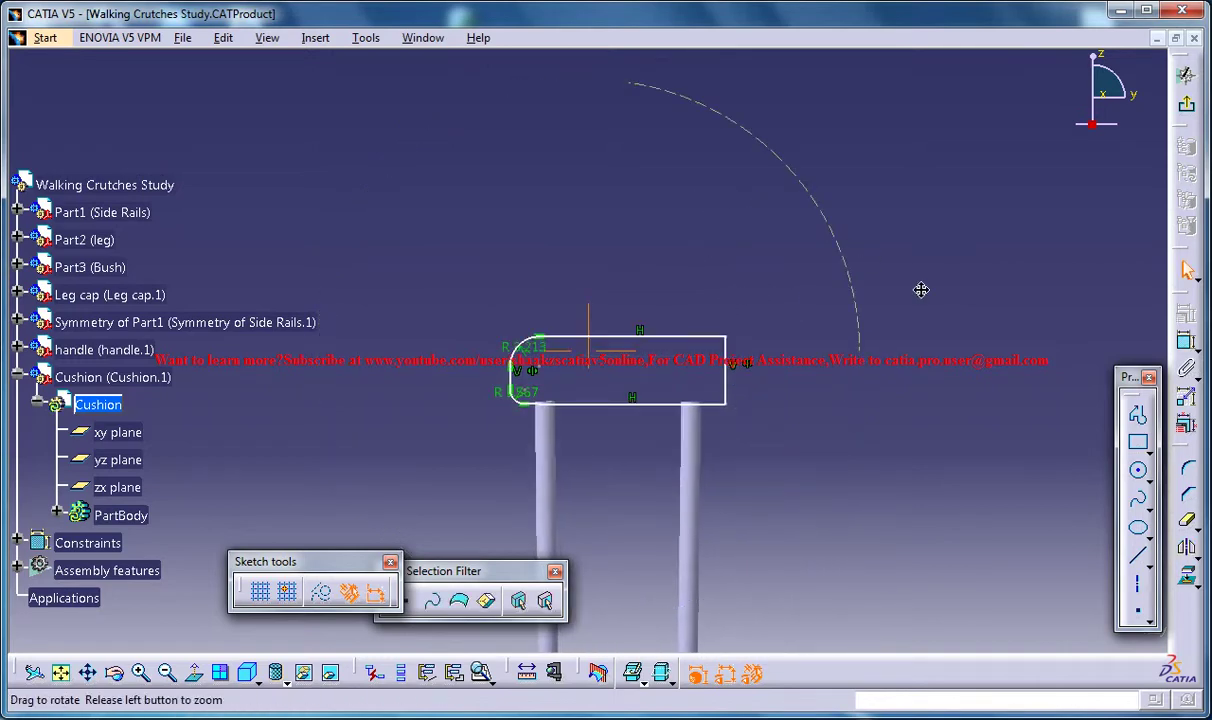
{"action": "middle_click_drag", "start_coordinate": [947, 298], "coordinate": [947, 270]}
Round the profile's top-right corner with a radius of about 3.079.
{"action": "left_click", "coordinate": [1187, 468]}
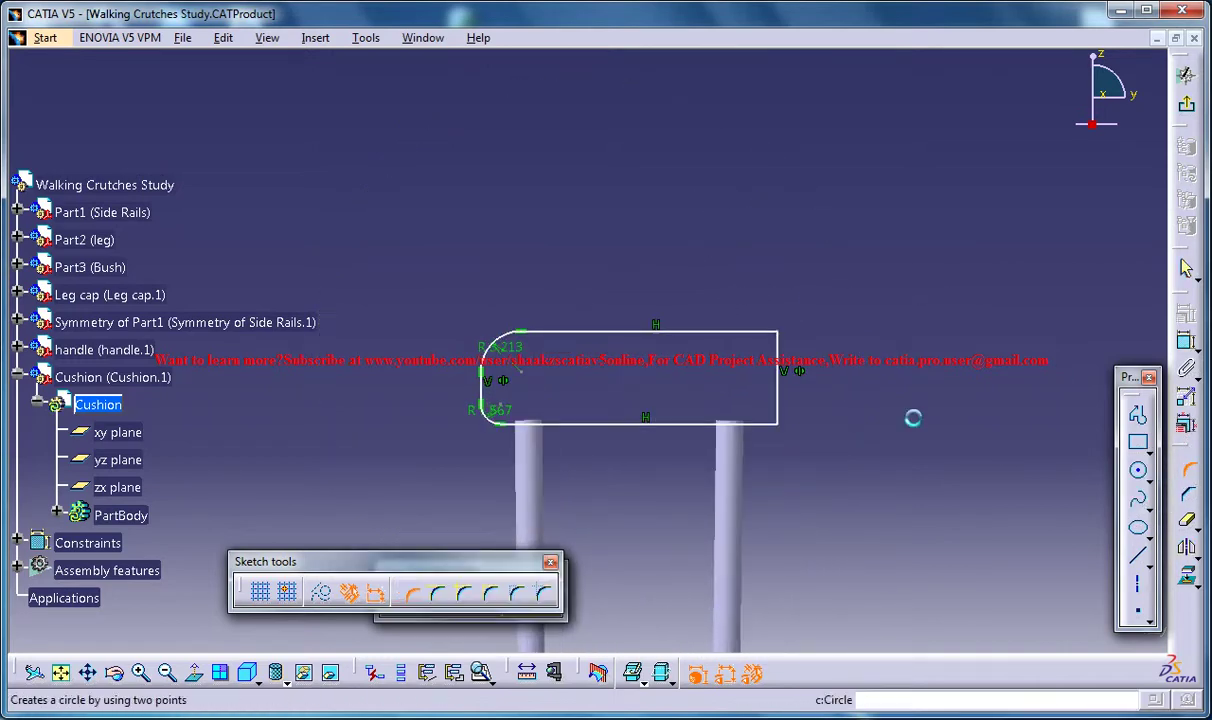
{"action": "left_click", "coordinate": [779, 333]}
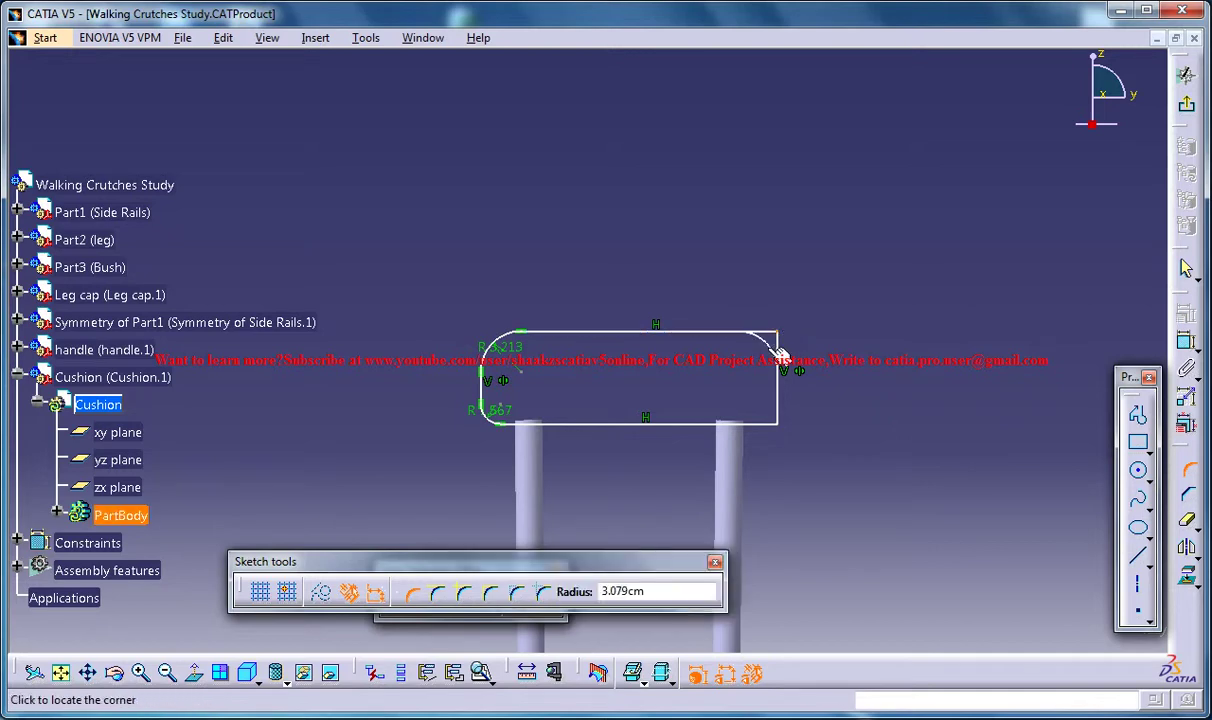
{"action": "left_click", "coordinate": [780, 352]}
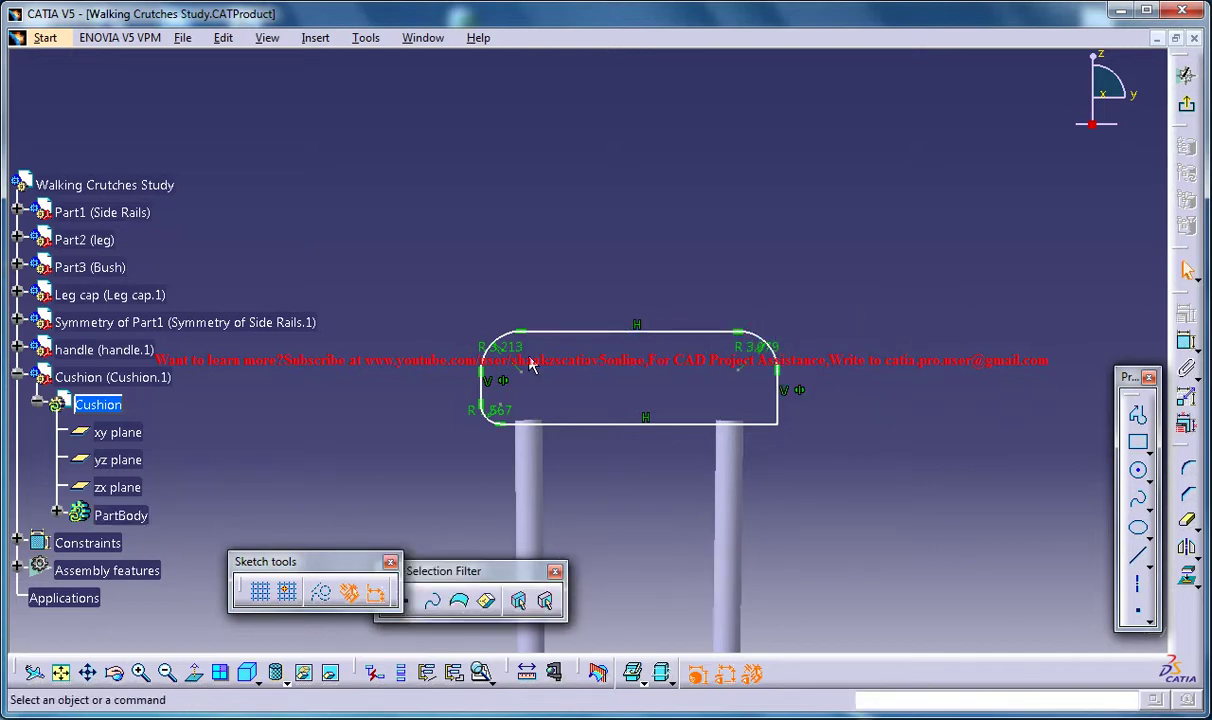
Link the top-right corner radius by formula to the 3.213 radius (Radius.10).
{"action": "double_click", "coordinate": [768, 358]}
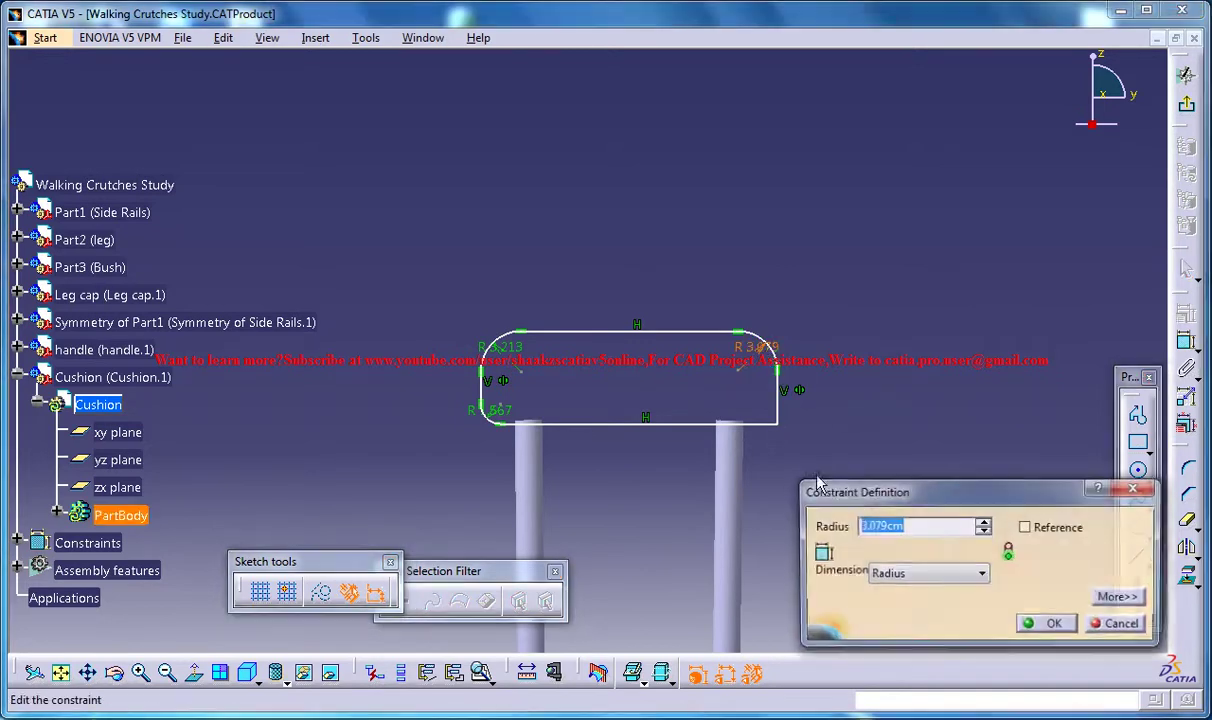
{"action": "right_click", "coordinate": [907, 524]}
{"action": "left_click", "coordinate": [912, 300]}
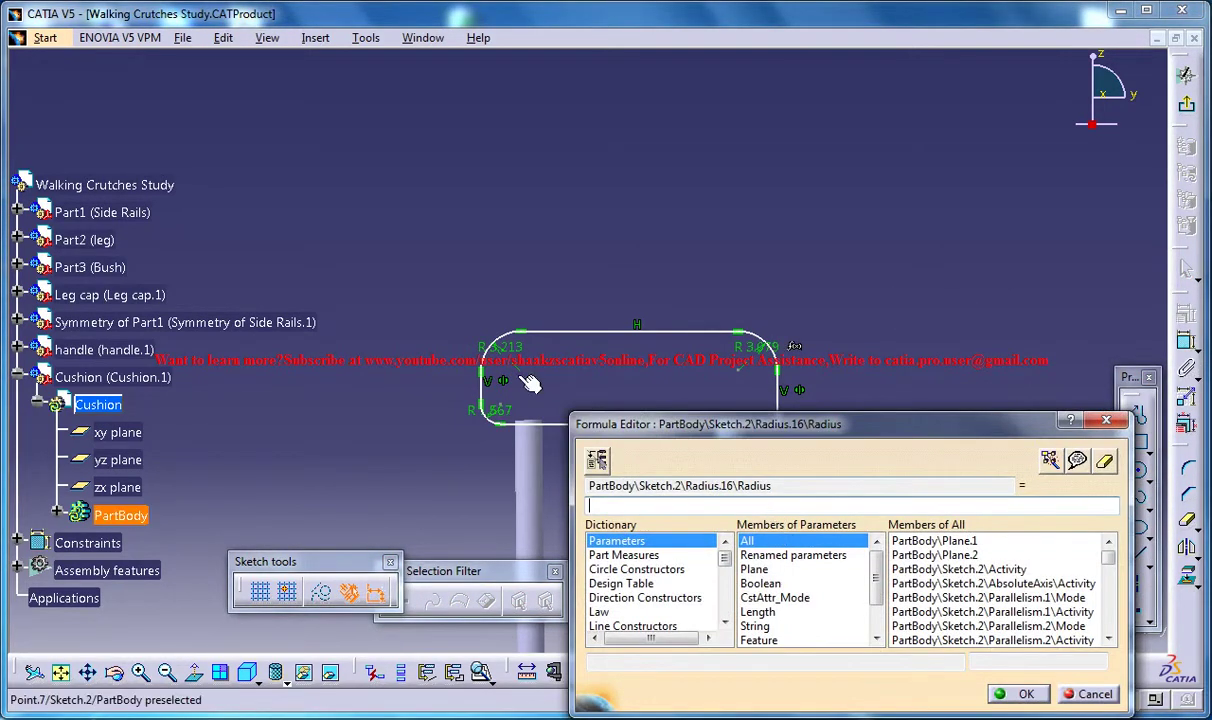
{"action": "left_click", "coordinate": [500, 347]}
{"action": "left_click", "coordinate": [1026, 694]}
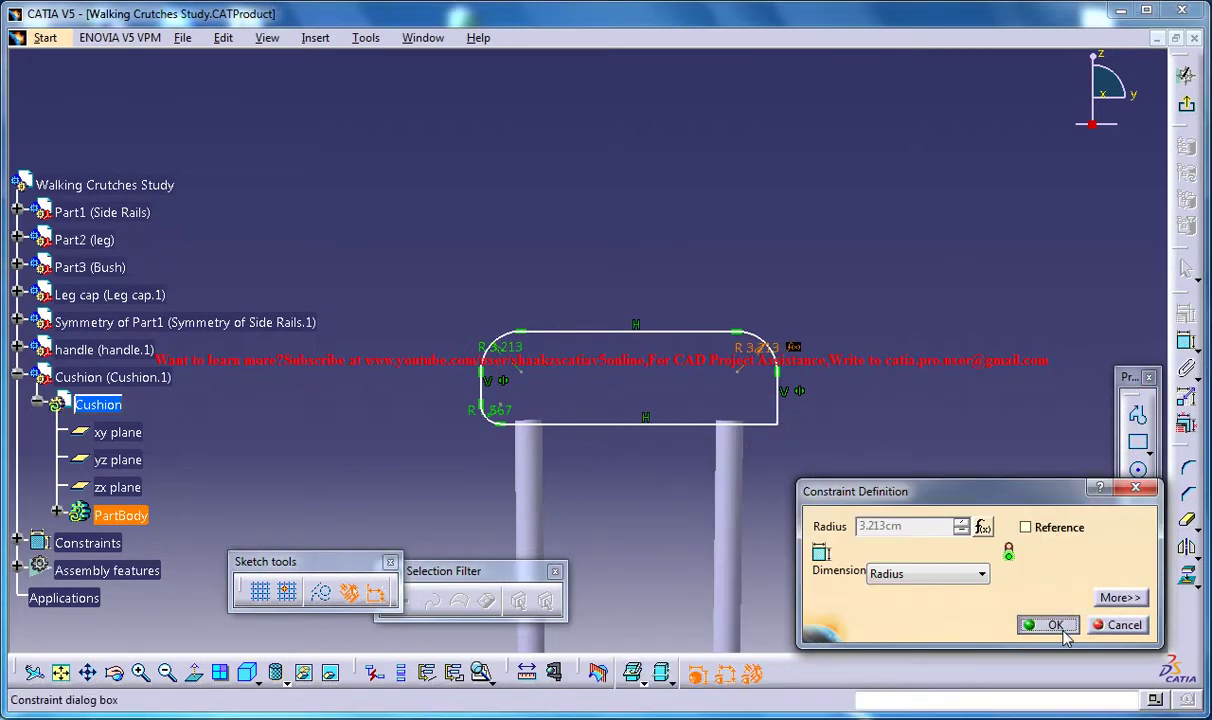
{"action": "left_click", "coordinate": [1055, 625]}
Round the bottom-right corner and link its radius by formula to the 1.567 radius (Radius.13).
{"action": "left_click", "coordinate": [776, 424]}
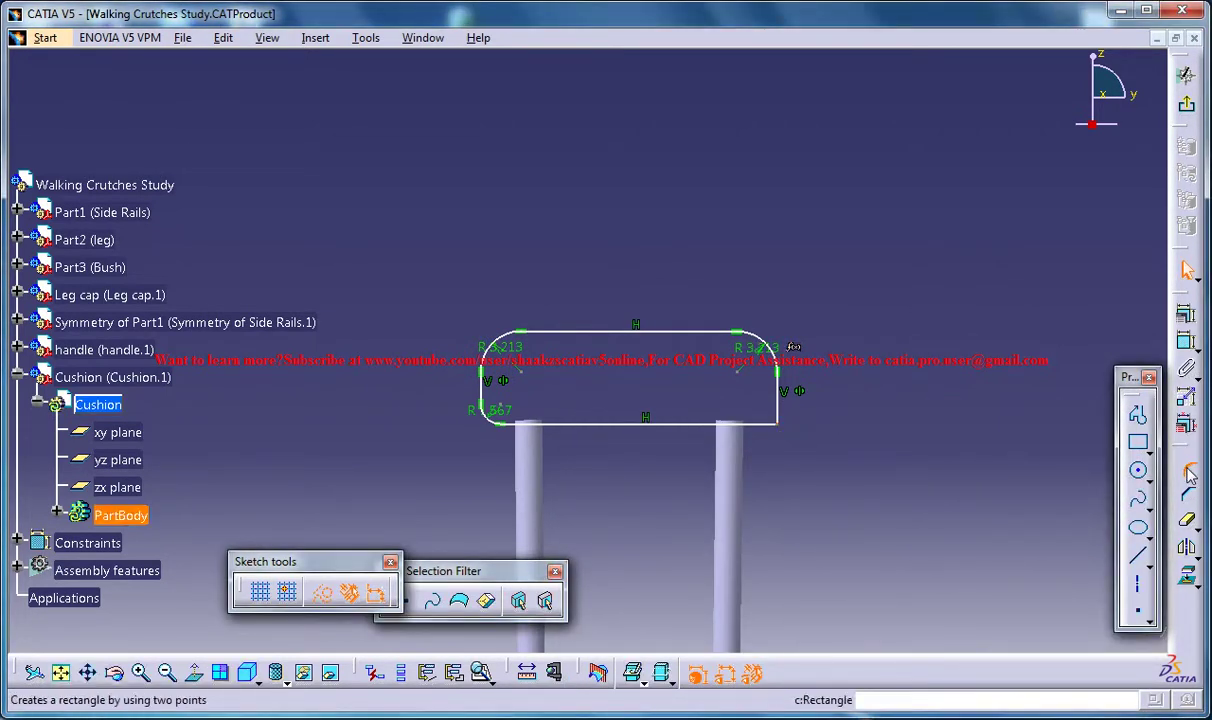
{"action": "left_click", "coordinate": [1190, 470]}
{"action": "left_click", "coordinate": [785, 424]}
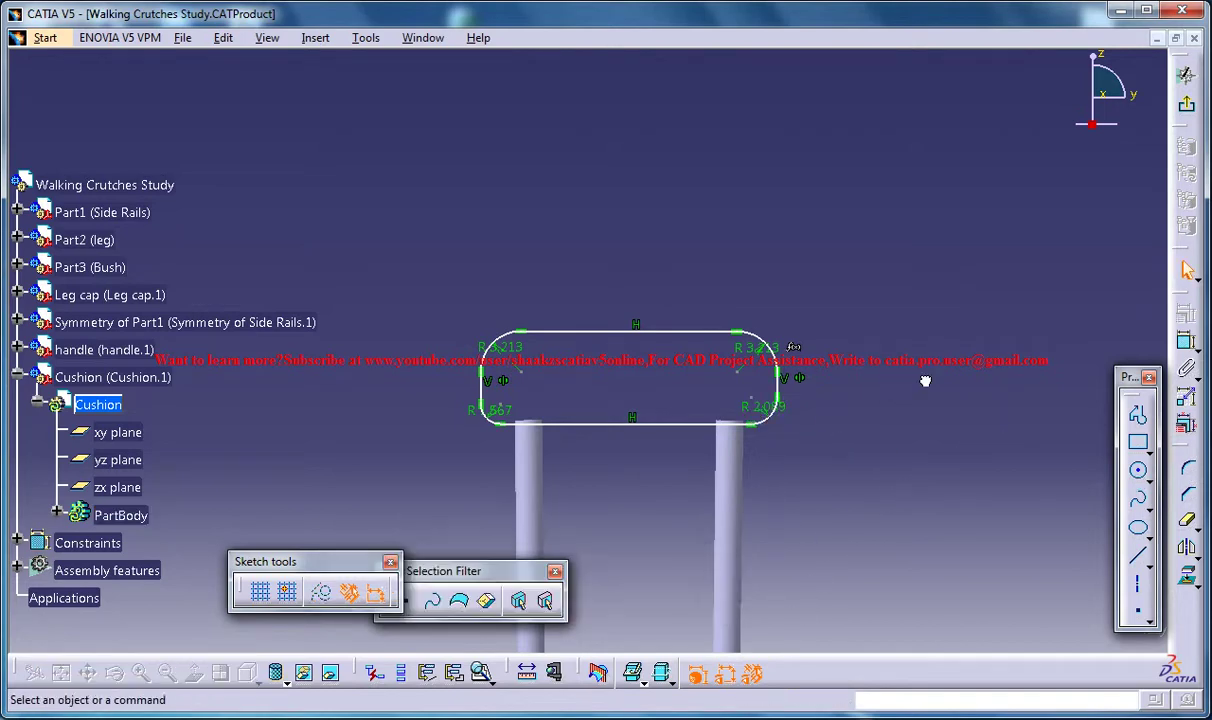
{"action": "double_click", "coordinate": [765, 408]}
{"action": "right_click", "coordinate": [978, 528]}
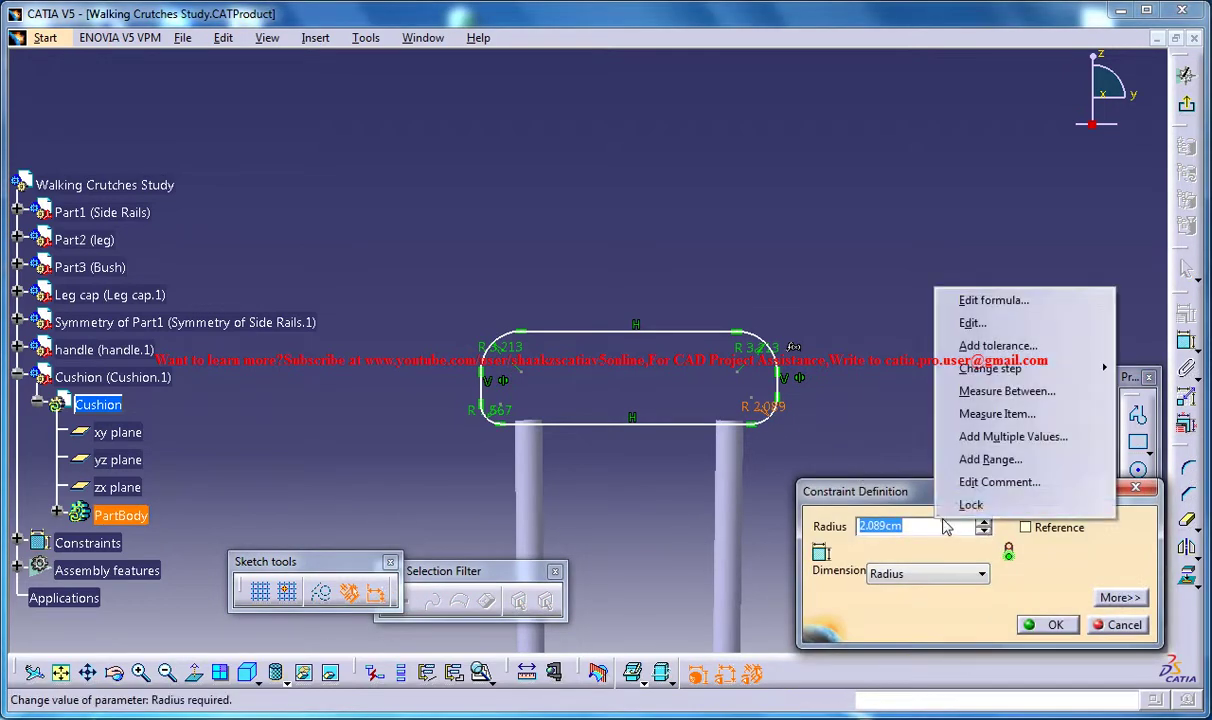
{"action": "left_click", "coordinate": [978, 300]}
{"action": "left_click", "coordinate": [510, 418]}
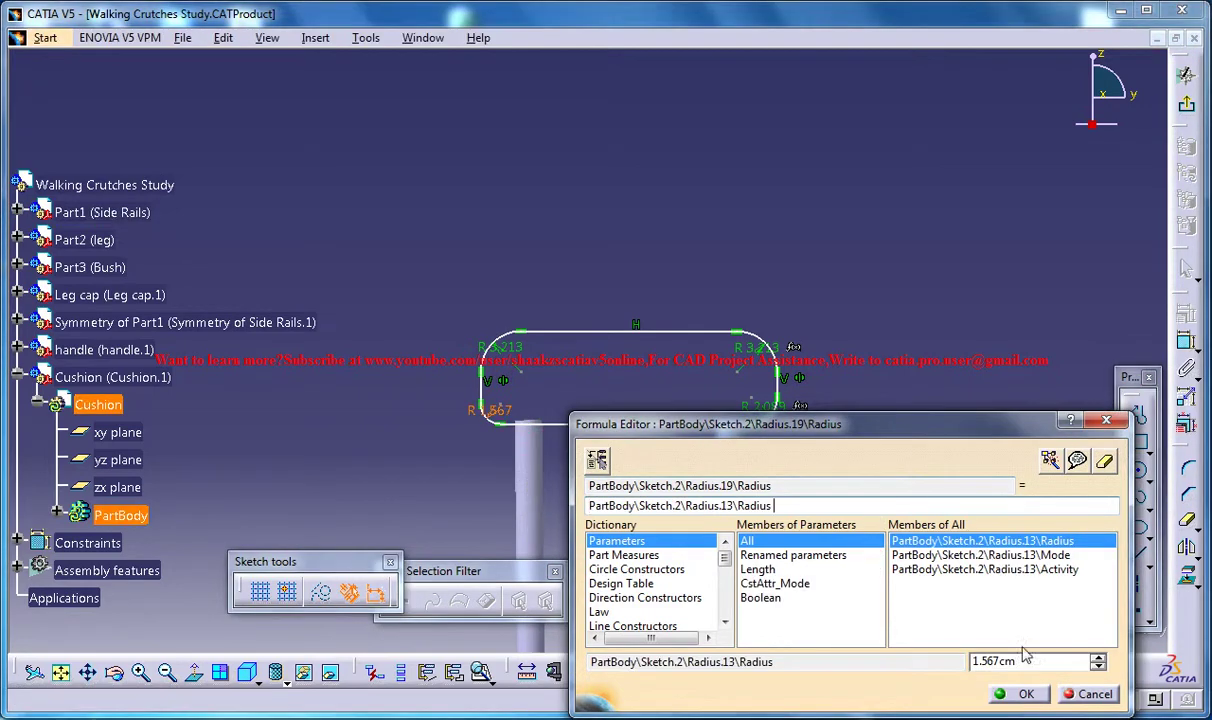
{"action": "left_click", "coordinate": [1018, 693]}
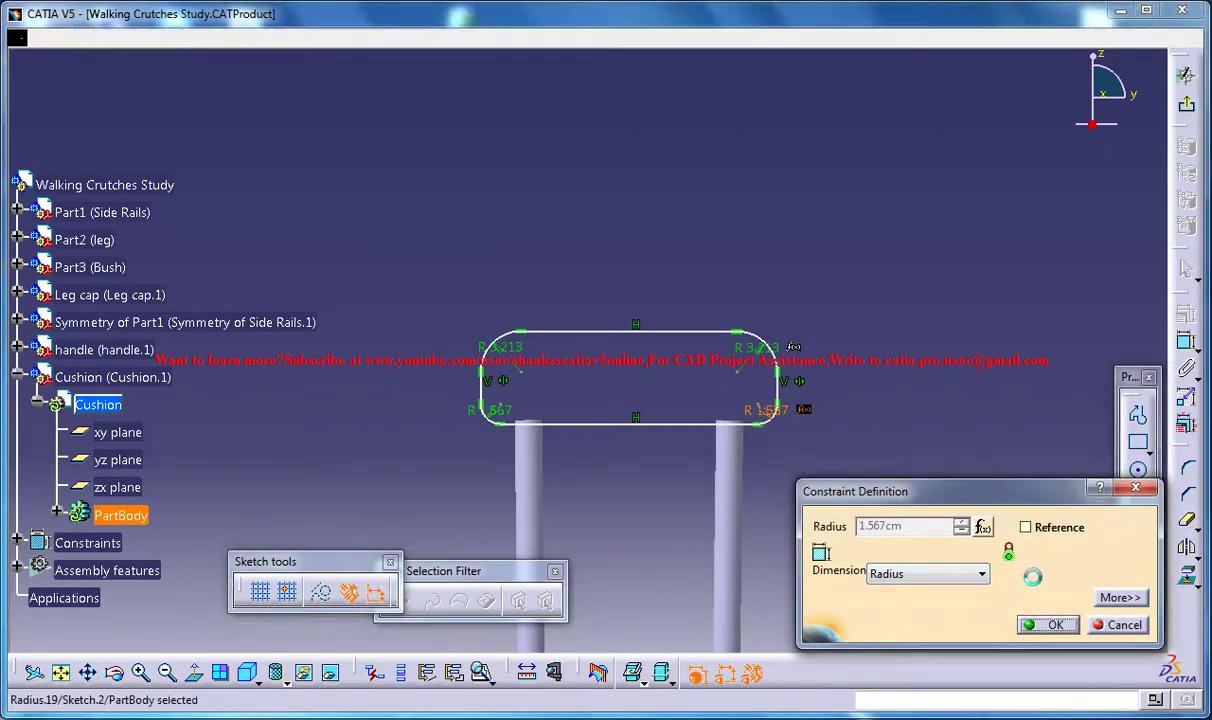
{"action": "left_click", "coordinate": [1047, 625]}
Inspect the bottom-left R 1.567 radius and leave it at 1.567 cm.
{"action": "middle_click_drag", "start_coordinate": [720, 292], "coordinate": [720, 292]}
{"action": "middle_click_drag", "start_coordinate": [702, 243], "coordinate": [502, 429]}
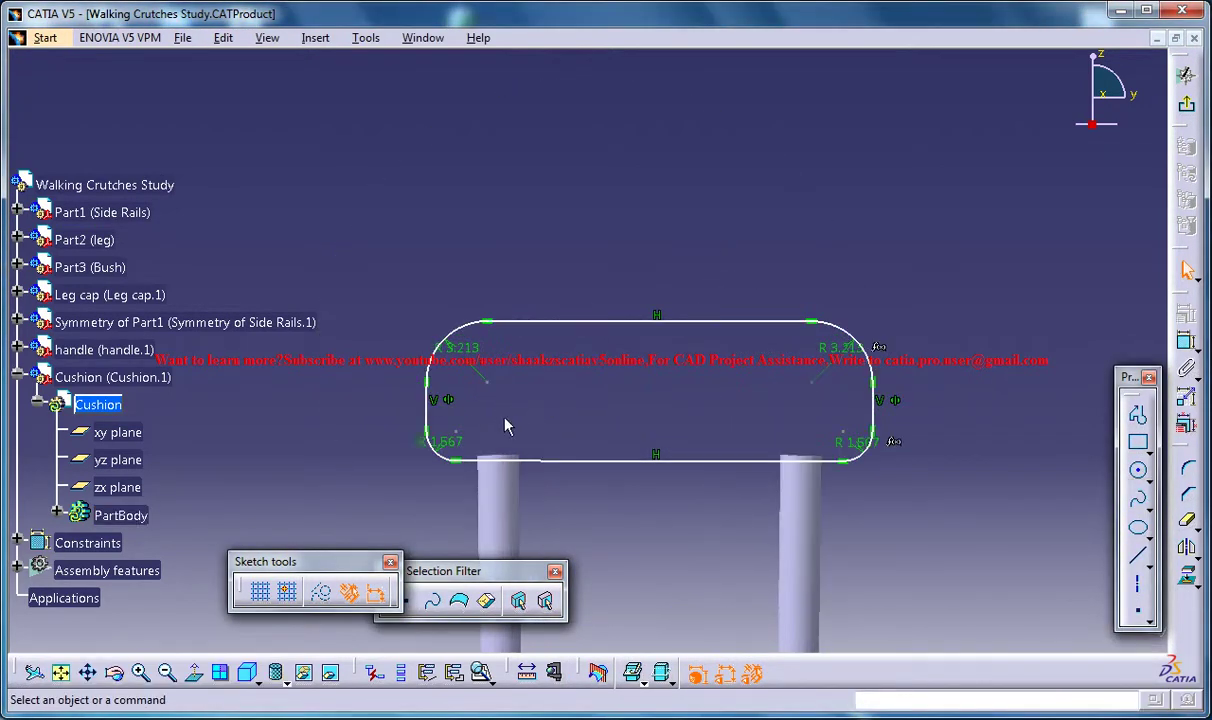
{"action": "double_click", "coordinate": [443, 441]}
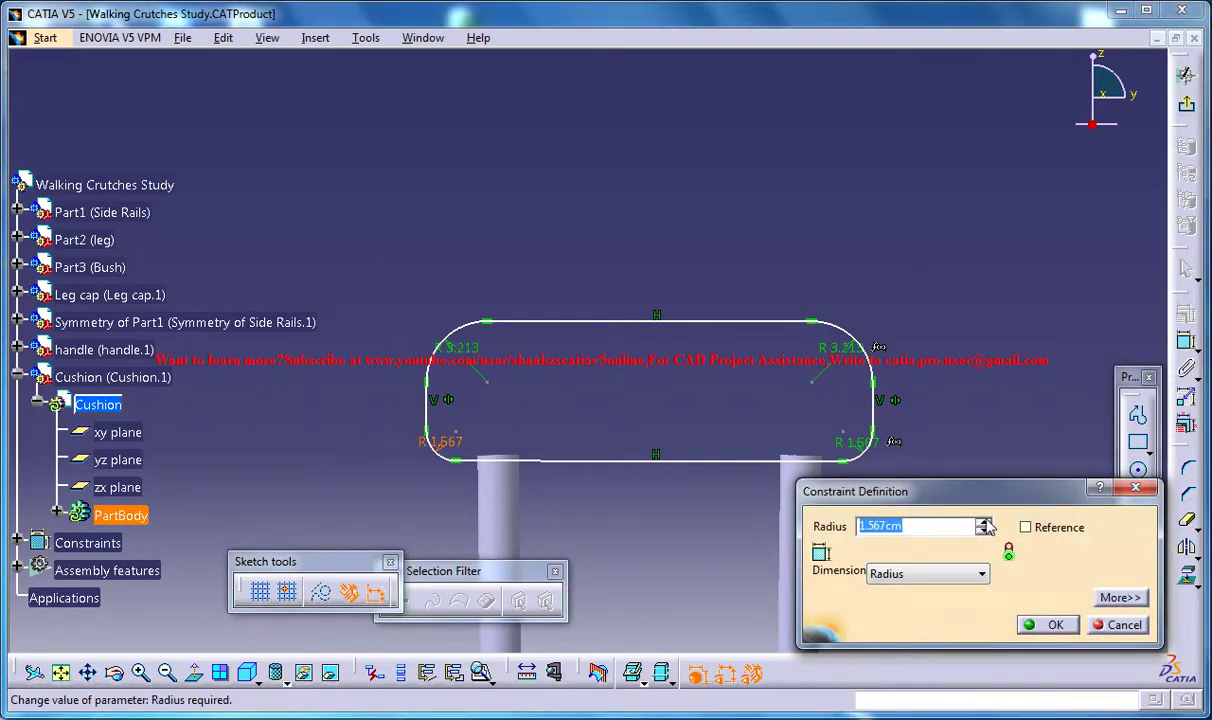
{"action": "left_click", "coordinate": [984, 522]}
{"action": "left_click", "coordinate": [985, 533]}
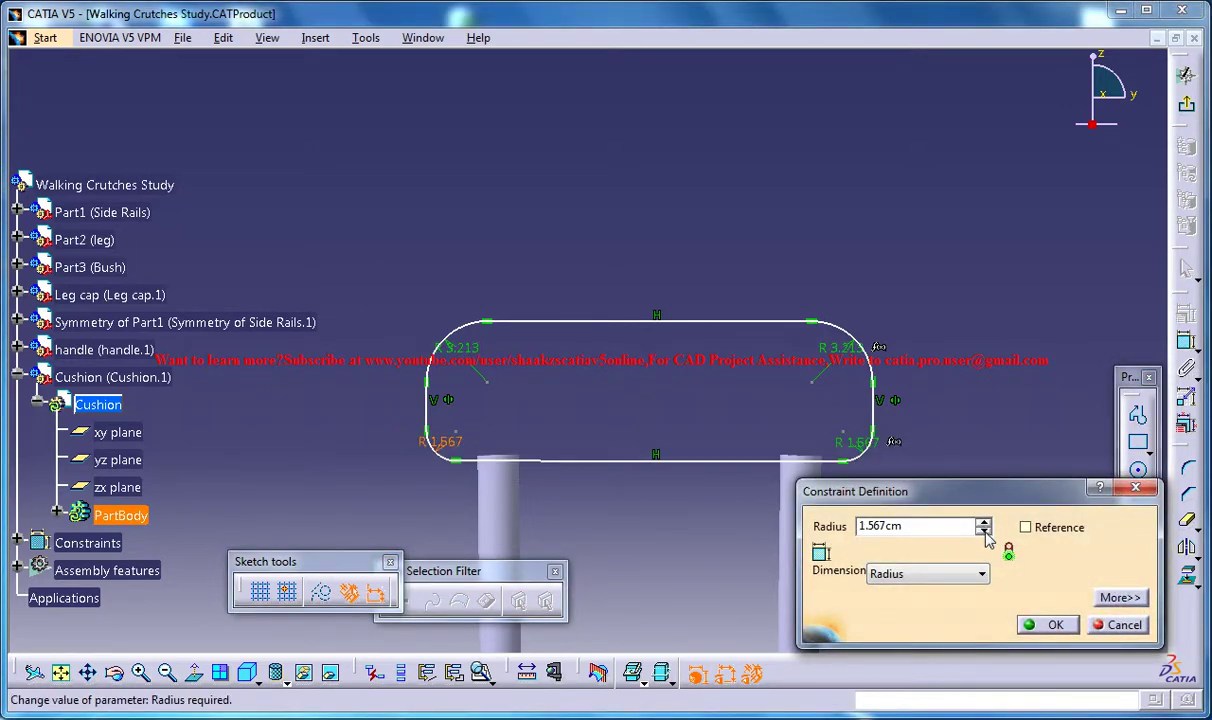
{"action": "left_click", "coordinate": [1119, 625]}
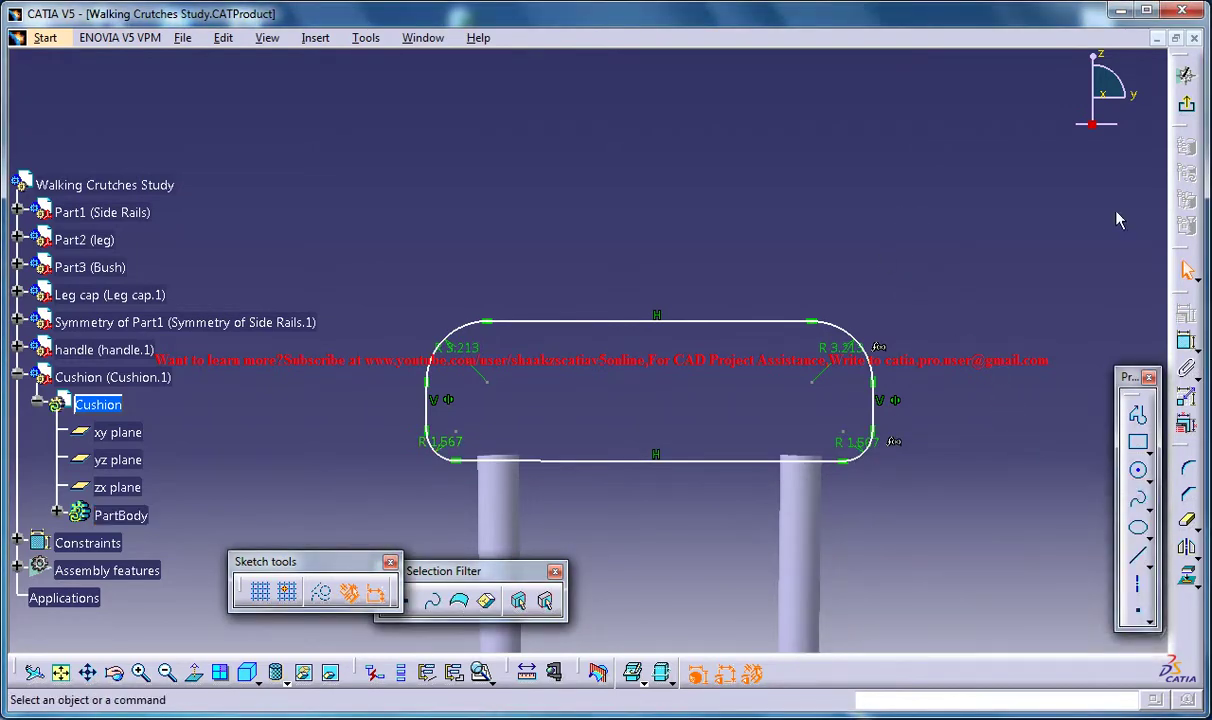
Exit the sketch and pad Sketch.2 2 cm with mirrored extent into the cushion block.
{"action": "left_click", "coordinate": [1186, 76]}
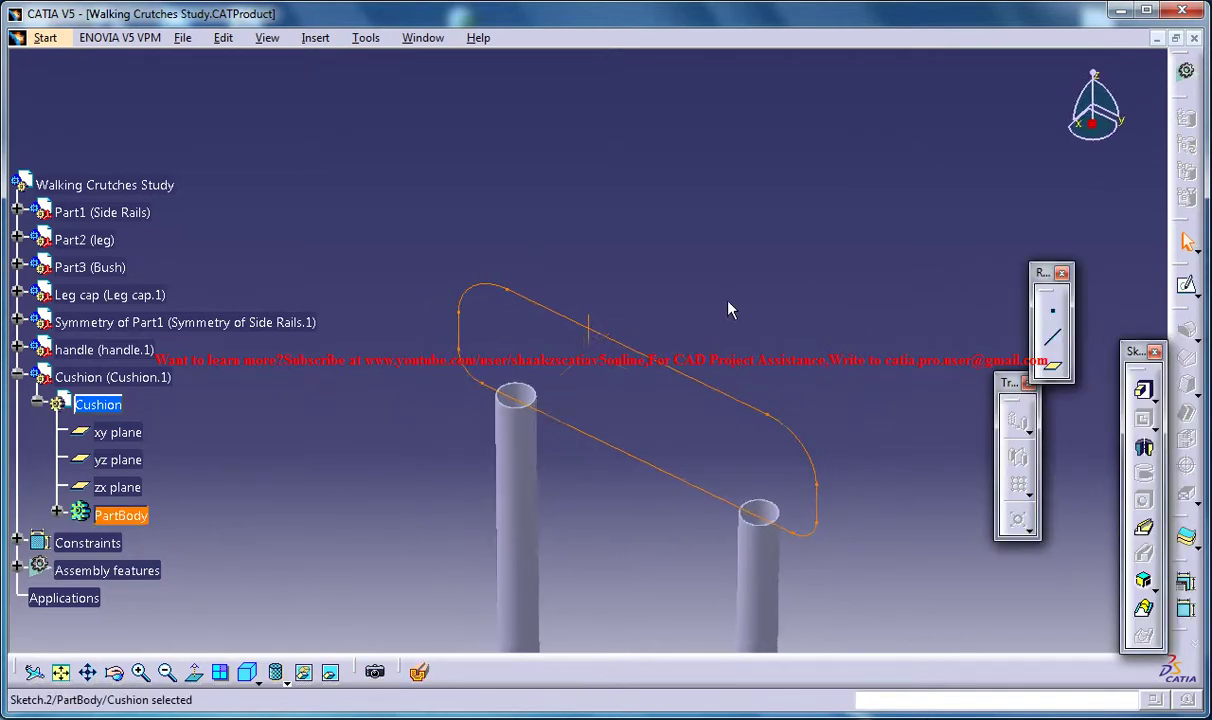
{"action": "middle_click_drag", "start_coordinate": [734, 308], "coordinate": [793, 395]}
{"action": "left_click", "coordinate": [1143, 389]}
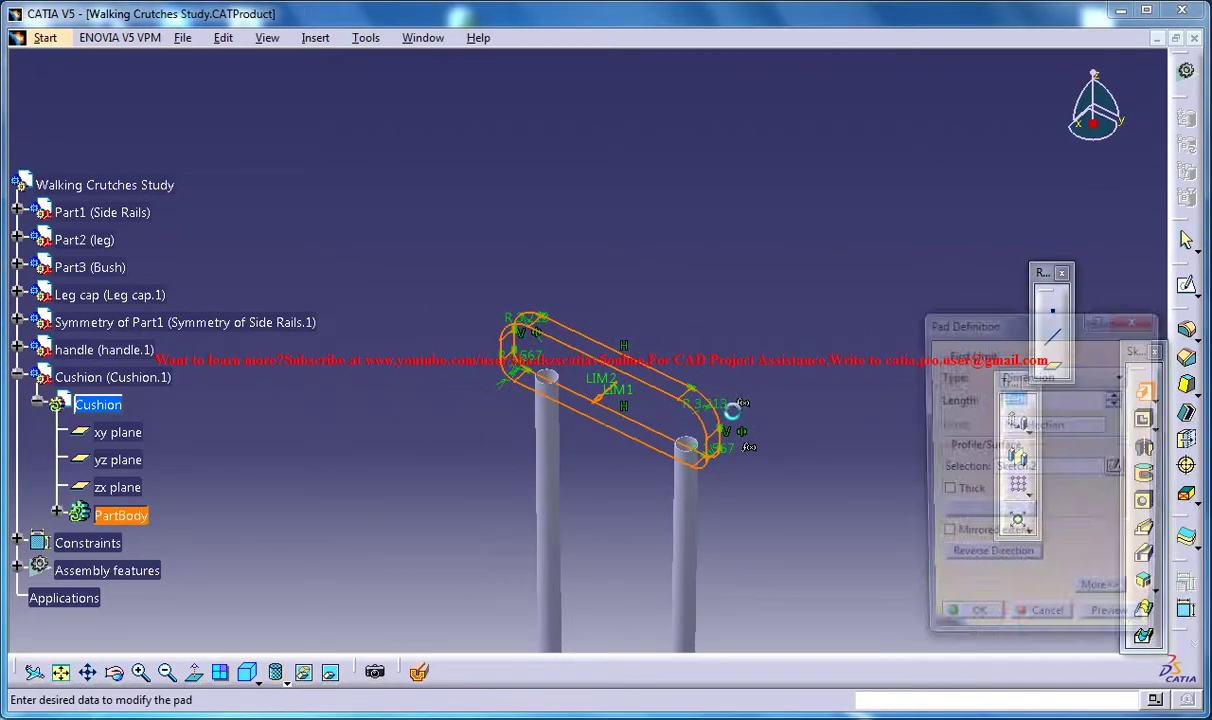
{"action": "mouse_move", "coordinate": [609, 325]}
{"action": "middle_mouse_down"}
{"action": "mouse_move", "coordinate": [493, 262]}
{"action": "mouse_move", "coordinate": [493, 230]}
{"action": "middle_mouse_up"}
{"action": "left_click", "coordinate": [943, 537]}
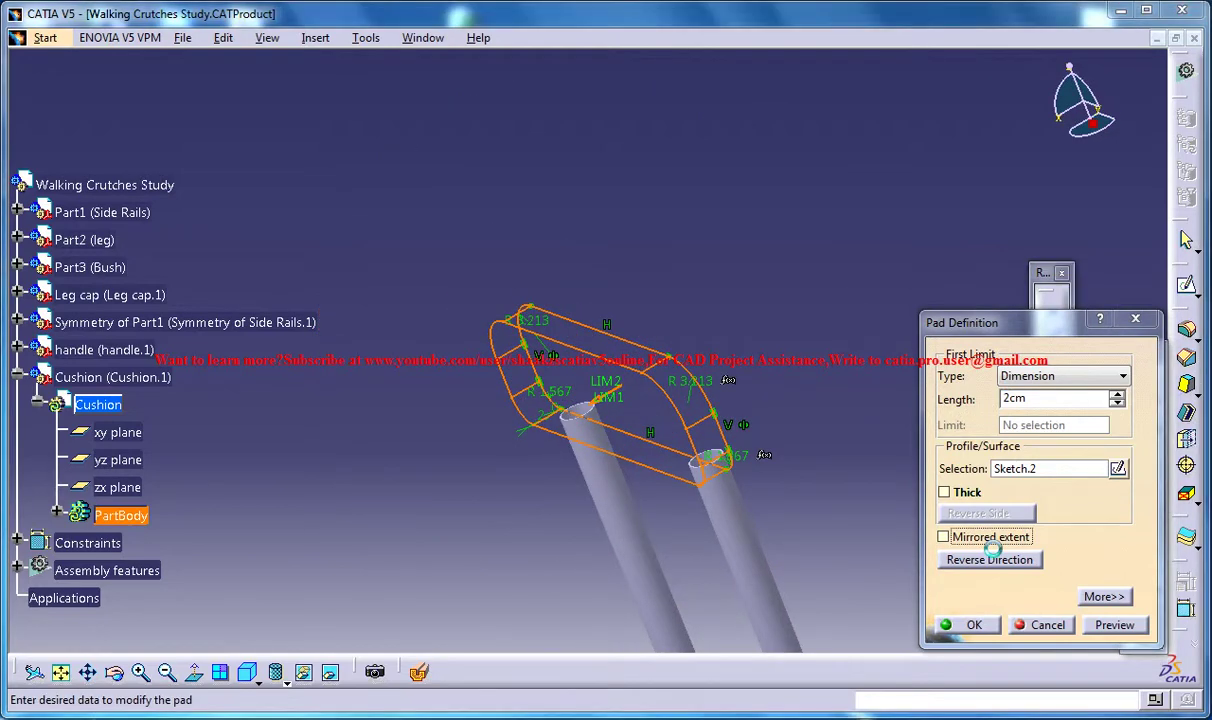
{"action": "left_click", "coordinate": [970, 625]}
{"action": "mouse_move", "coordinate": [800, 420]}
{"action": "middle_mouse_down"}
{"action": "mouse_move", "coordinate": [714, 262]}
{"action": "mouse_move", "coordinate": [806, 346]}
{"action": "mouse_move", "coordinate": [713, 455]}
{"action": "middle_mouse_up"}
{"action": "mouse_move", "coordinate": [514, 519]}
{"action": "middle_mouse_down"}
{"action": "mouse_move", "coordinate": [441, 530]}
{"action": "mouse_move", "coordinate": [695, 440]}
{"action": "middle_mouse_up"}
{"action": "mouse_move", "coordinate": [701, 338]}
{"action": "middle_mouse_down"}
{"action": "mouse_move", "coordinate": [760, 288]}
{"action": "mouse_move", "coordinate": [833, 170]}
{"action": "mouse_move", "coordinate": [814, 168]}
{"action": "middle_mouse_up"}
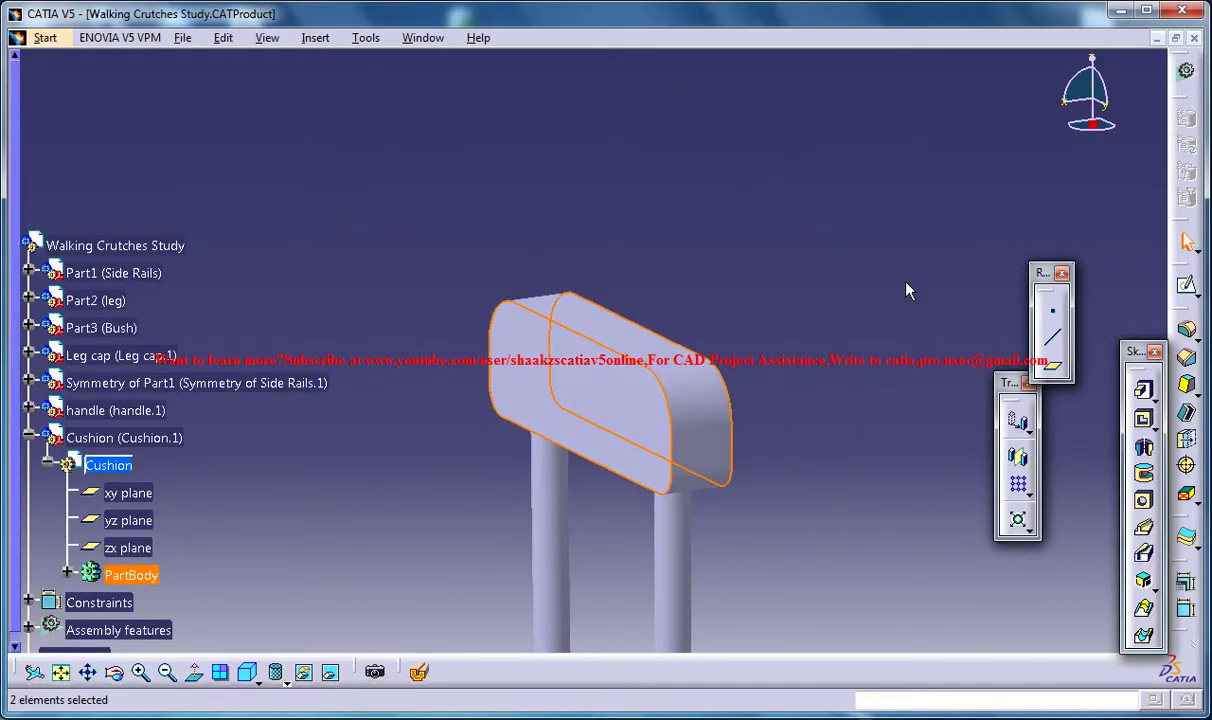
Edge-fillet the cushion's two outer edge loops, changing the radius from 2 cm to .75.
{"action": "left_click", "coordinate": [1186, 330]}
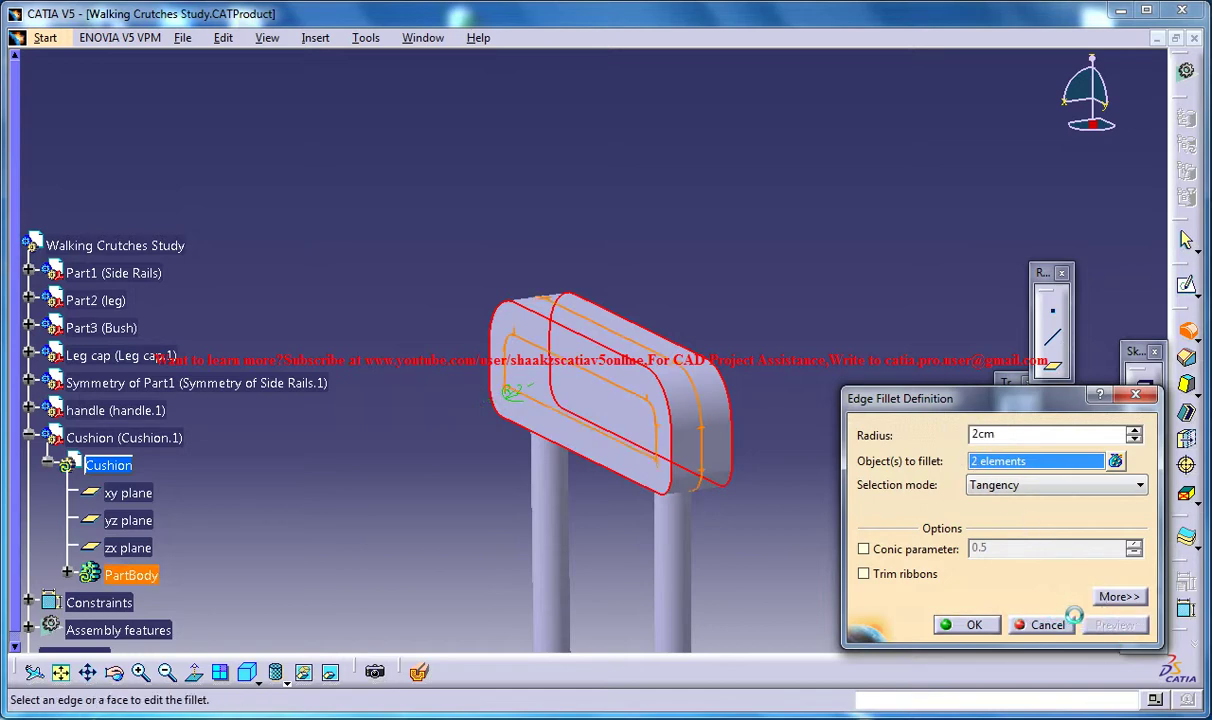
{"action": "double_click", "coordinate": [1005, 434]}
{"action": "type", "text": ".75"}
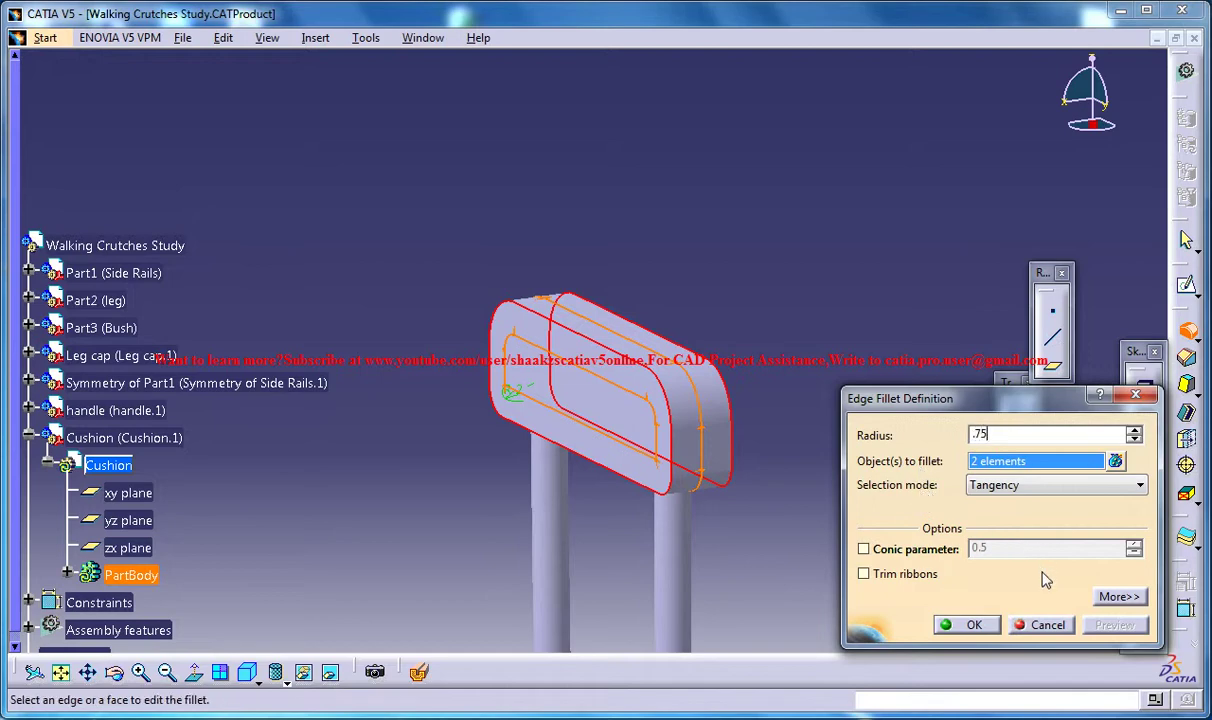
{"action": "left_click", "coordinate": [988, 626]}
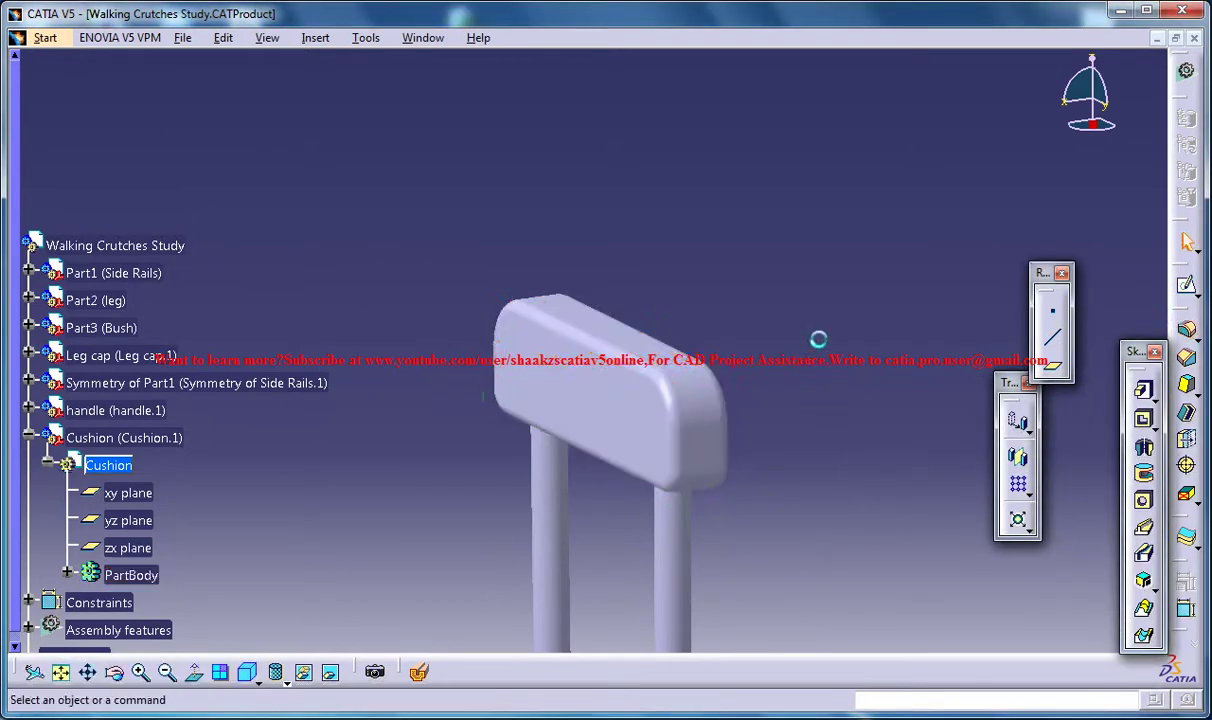
{"action": "mouse_move", "coordinate": [533, 287]}
{"action": "middle_mouse_down"}
{"action": "mouse_move", "coordinate": [668, 506]}
{"action": "mouse_move", "coordinate": [611, 414]}
{"action": "middle_mouse_up"}
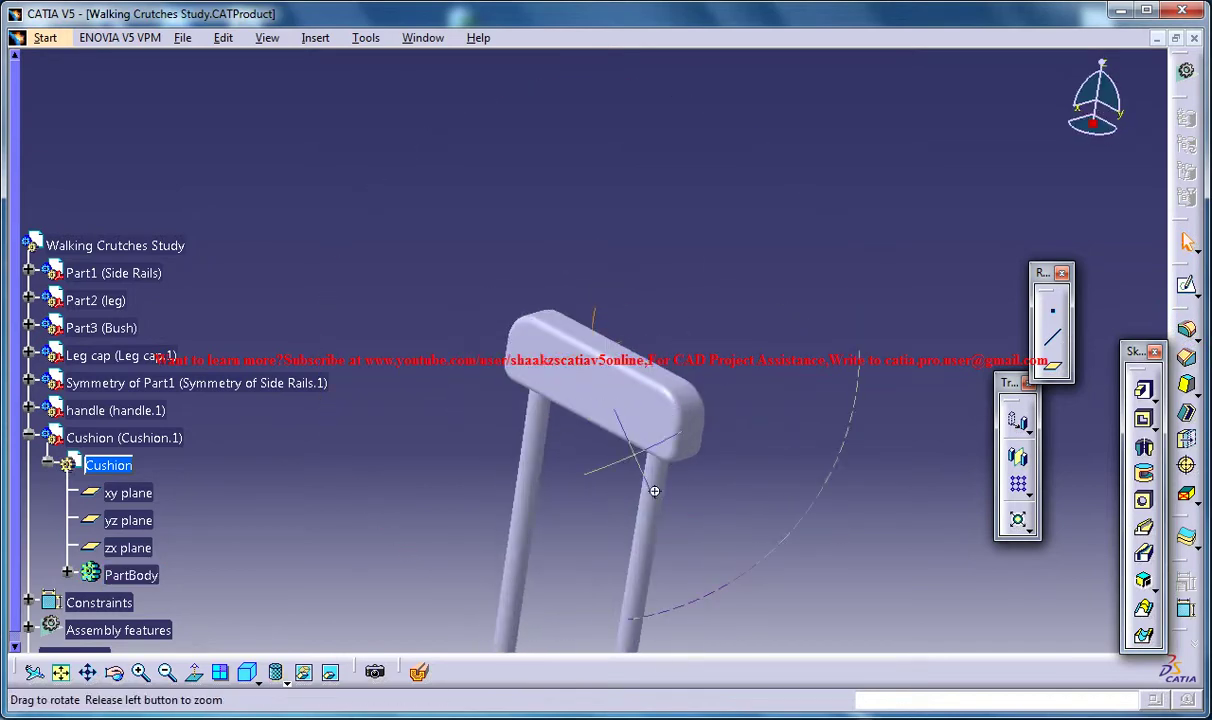
{"action": "mouse_move", "coordinate": [655, 490]}
{"action": "middle_mouse_down"}
{"action": "mouse_move", "coordinate": [823, 386]}
{"action": "mouse_move", "coordinate": [595, 371]}
{"action": "mouse_move", "coordinate": [628, 406]}
{"action": "mouse_move", "coordinate": [595, 463]}
{"action": "mouse_move", "coordinate": [574, 303]}
{"action": "middle_mouse_up"}
{"action": "mouse_move", "coordinate": [590, 390]}
{"action": "middle_mouse_down"}
{"action": "mouse_move", "coordinate": [587, 268]}
{"action": "mouse_move", "coordinate": [465, 360]}
{"action": "middle_mouse_up"}
{"action": "mouse_move", "coordinate": [482, 411]}
{"action": "middle_mouse_down"}
{"action": "mouse_move", "coordinate": [571, 290]}
{"action": "mouse_move", "coordinate": [590, 380]}
{"action": "middle_mouse_up"}
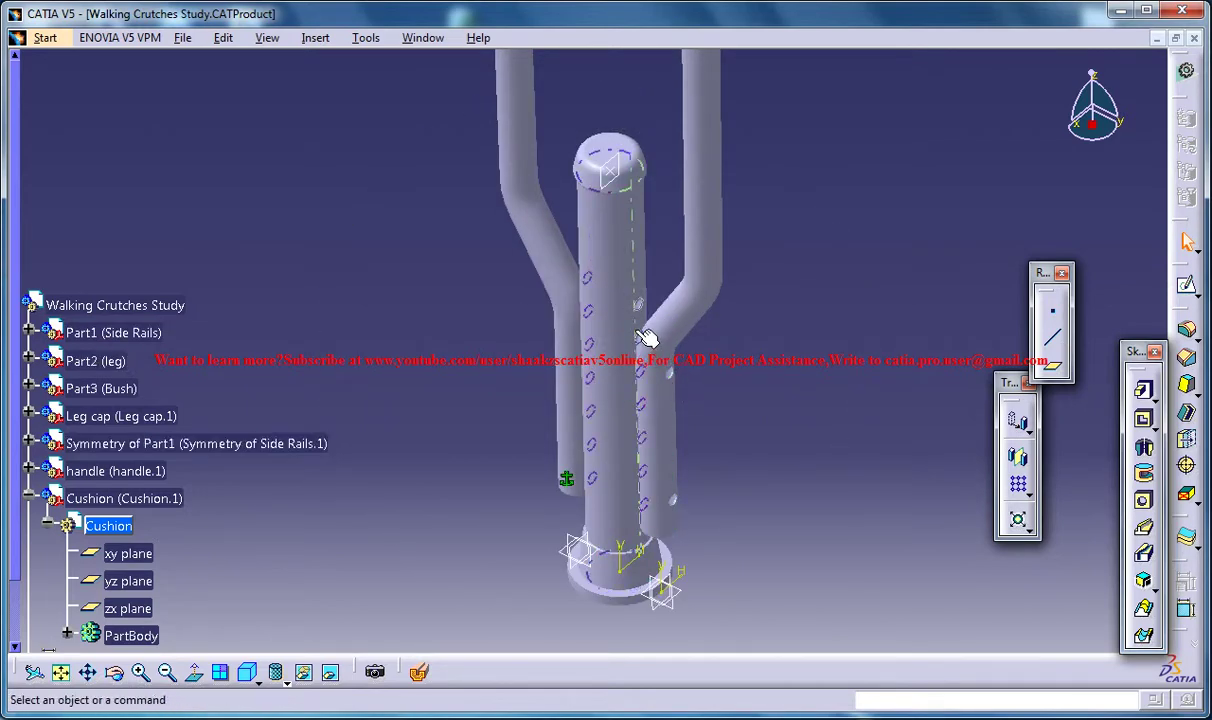
{"action": "mouse_move", "coordinate": [666, 392]}
{"action": "middle_mouse_down"}
{"action": "mouse_move", "coordinate": [687, 317]}
{"action": "mouse_move", "coordinate": [655, 537]}
{"action": "mouse_move", "coordinate": [541, 398]}
{"action": "mouse_move", "coordinate": [641, 268]}
{"action": "middle_mouse_up"}
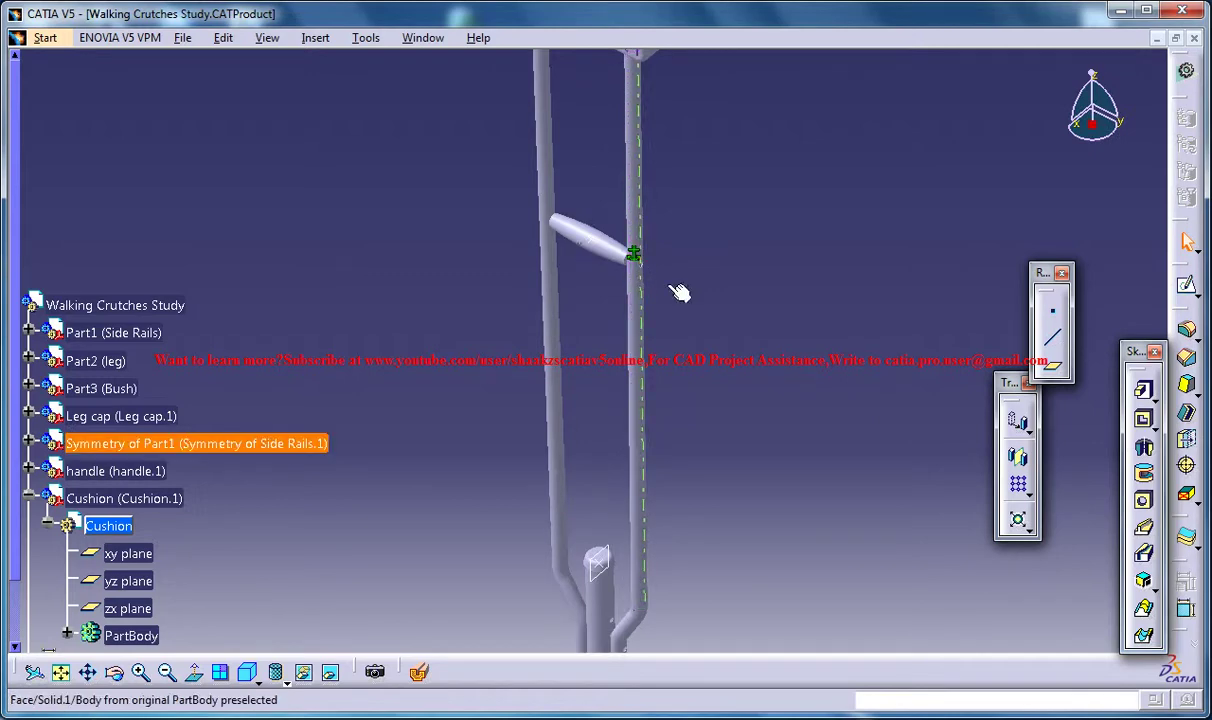
{"action": "mouse_move", "coordinate": [718, 347]}
{"action": "middle_mouse_down"}
{"action": "mouse_move", "coordinate": [671, 455]}
{"action": "mouse_move", "coordinate": [615, 260]}
{"action": "mouse_move", "coordinate": [615, 290]}
{"action": "middle_mouse_up"}
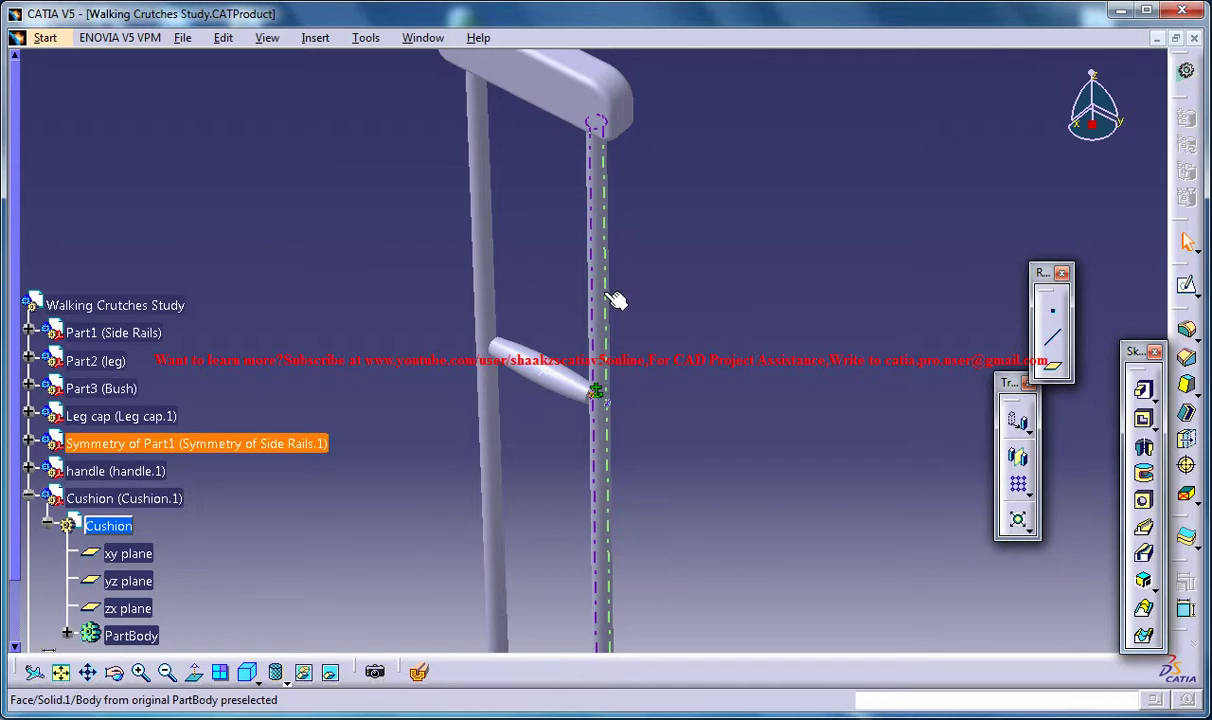